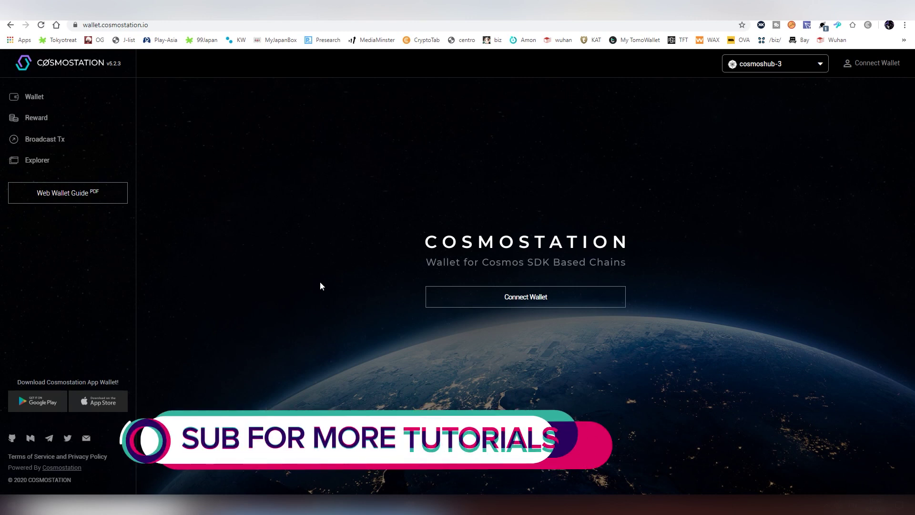
Connect the wallet through Keystation, signing in with the saved wallet name and the wallet PIN.
{"action": "left_click", "coordinate": [859, 65]}
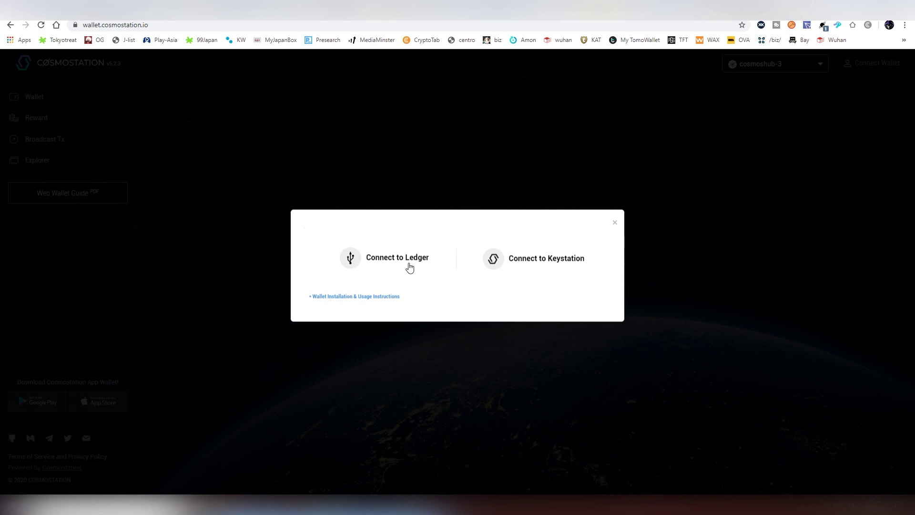
{"action": "left_click", "coordinate": [512, 263]}
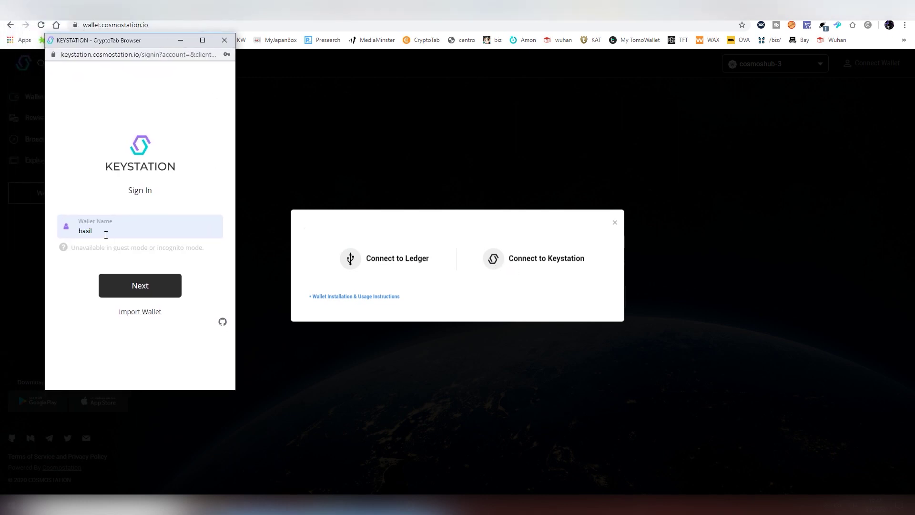
{"action": "left_click", "coordinate": [129, 289]}
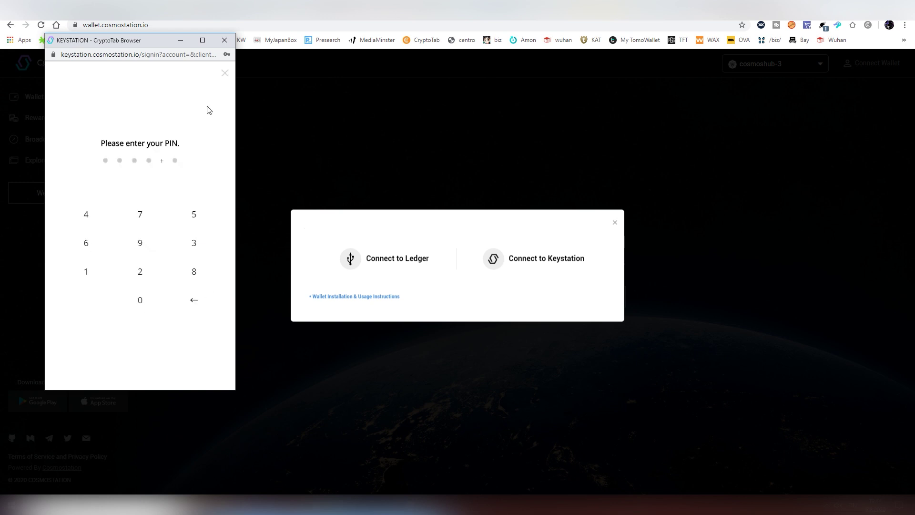
{"action": "left_click_drag", "start_coordinate": [145, 45], "coordinate": [0, 44]}
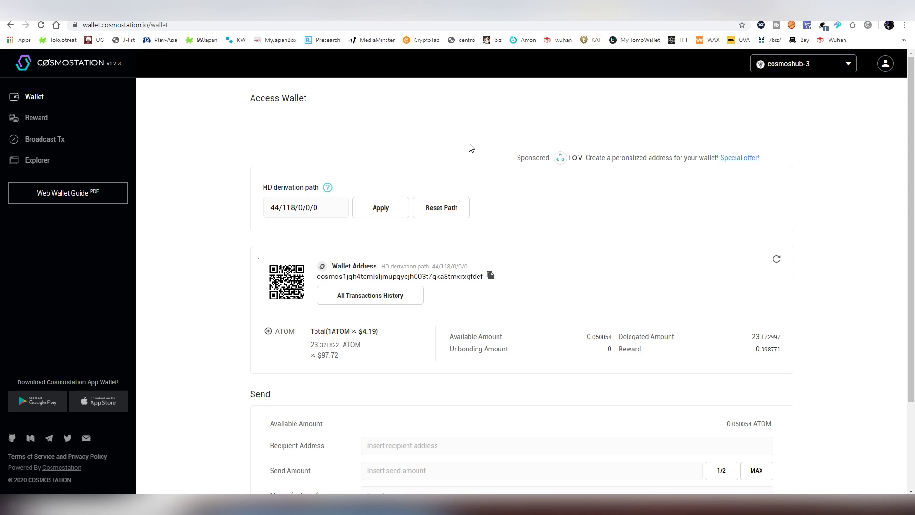
Examine the ATOM total, available amount and reward in the wallet overview, as well as the Send form below it.
{"action": "scroll", "coordinate": [302, 267], "scroll_direction": "down", "scroll_amount": 1}
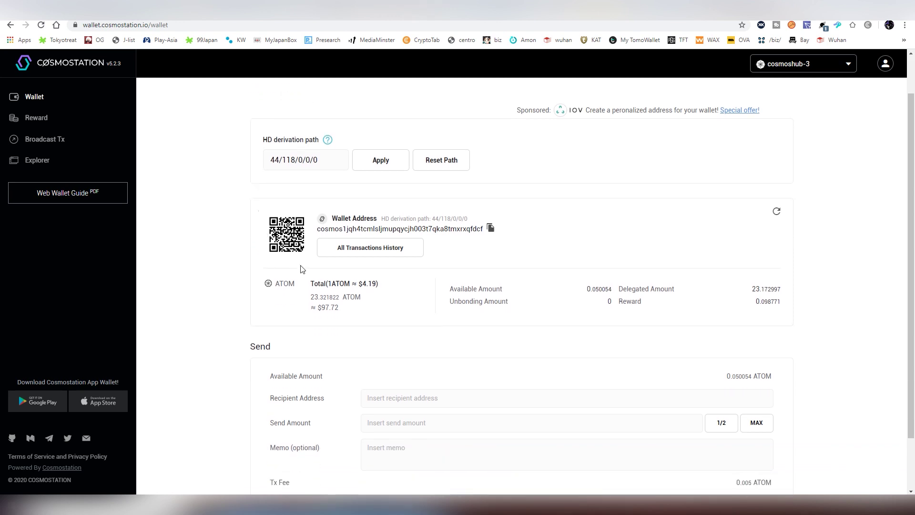
{"action": "left_click_drag", "start_coordinate": [311, 299], "coordinate": [342, 297]}
{"action": "left_click", "coordinate": [342, 305]}
{"action": "left_click_drag", "start_coordinate": [588, 288], "coordinate": [614, 293]}
{"action": "left_click", "coordinate": [612, 290]}
{"action": "left_click_drag", "start_coordinate": [620, 302], "coordinate": [779, 303]}
{"action": "left_click", "coordinate": [777, 303]}
{"action": "scroll", "coordinate": [509, 310], "scroll_direction": "down", "scroll_amount": 2}
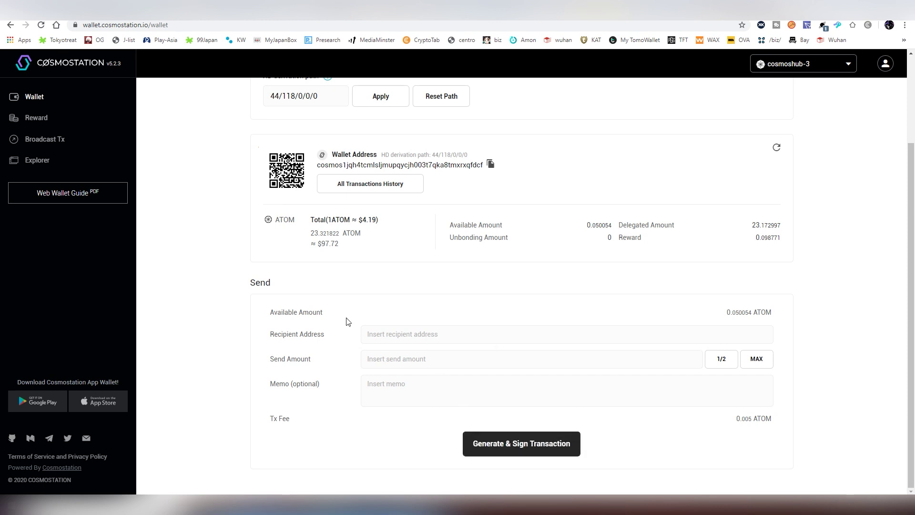
Open the Reward page and compare the voting power and commission of the validators open for delegation.
{"action": "left_click", "coordinate": [84, 123]}
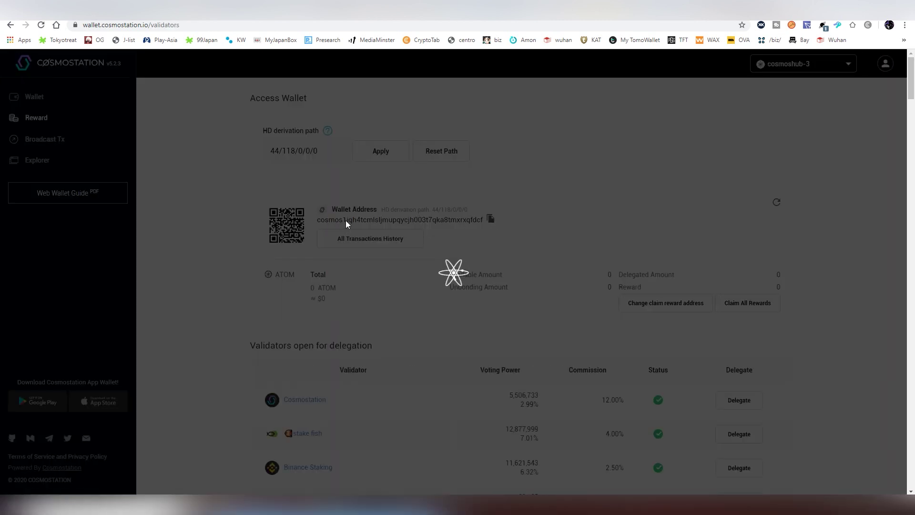
{"action": "scroll", "coordinate": [346, 224], "scroll_direction": "down", "scroll_amount": 4}
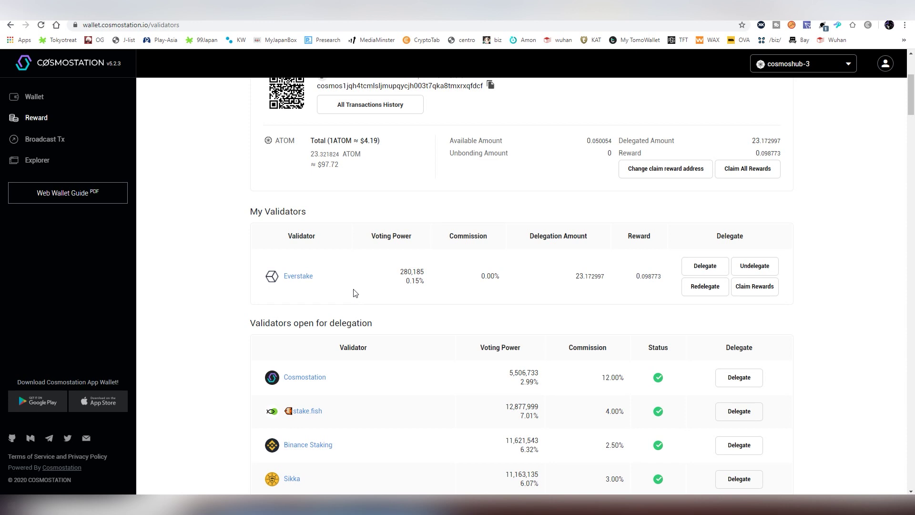
{"action": "scroll", "coordinate": [309, 328], "scroll_direction": "down", "scroll_amount": 2}
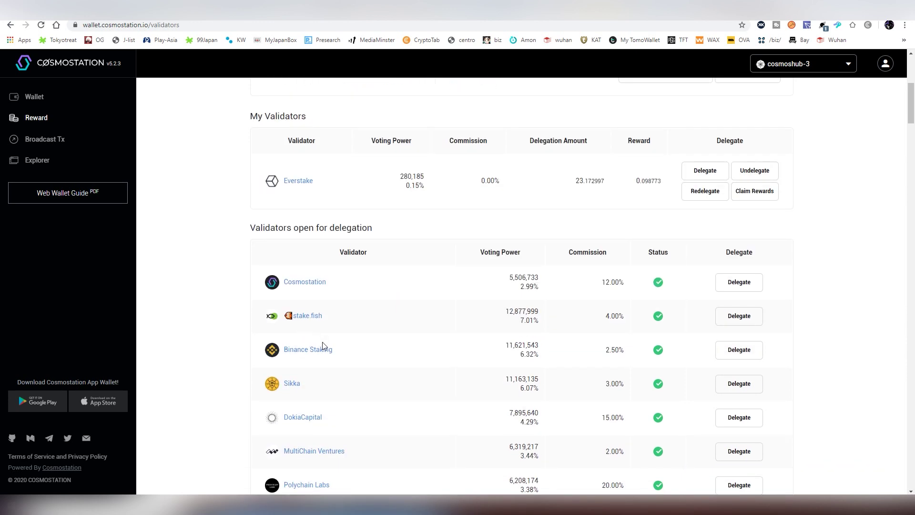
{"action": "scroll", "coordinate": [358, 342], "scroll_direction": "down", "scroll_amount": 1}
{"action": "scroll", "coordinate": [374, 329], "scroll_direction": "down", "scroll_amount": 4}
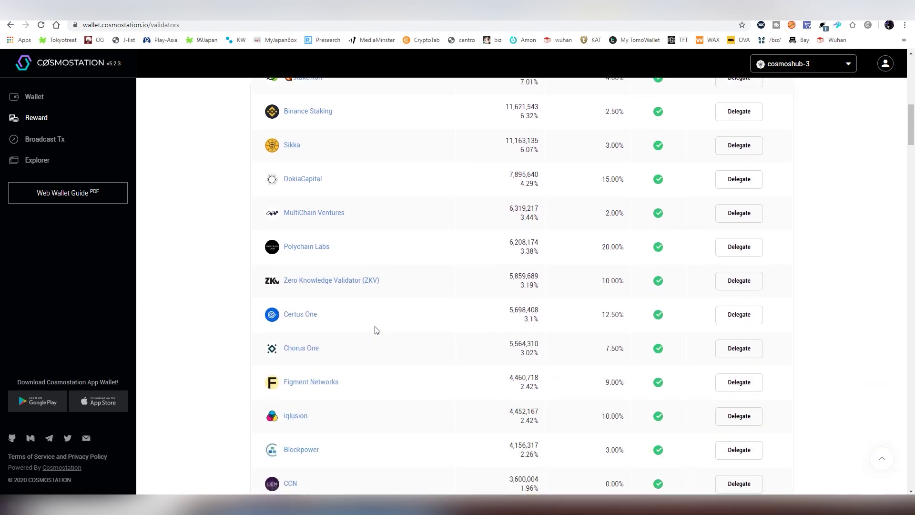
{"action": "scroll", "coordinate": [376, 330], "scroll_direction": "down", "scroll_amount": 4}
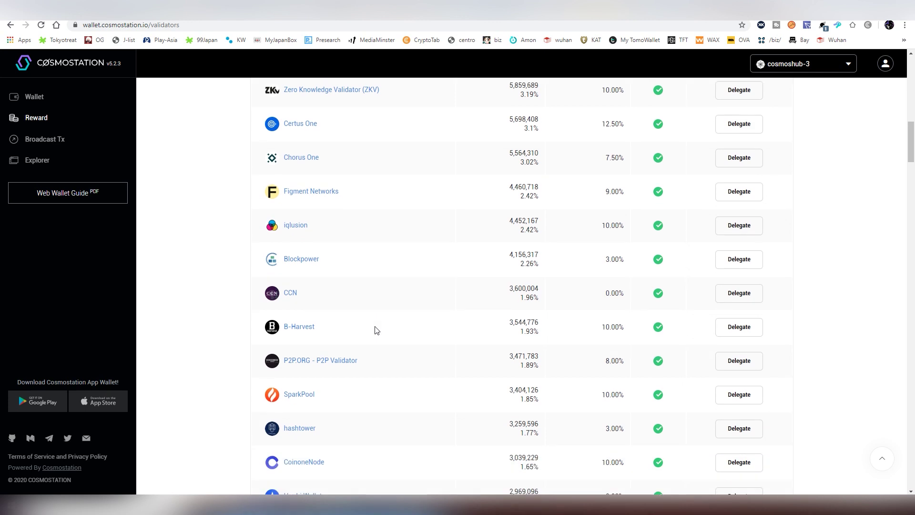
{"action": "scroll", "coordinate": [465, 355], "scroll_direction": "up", "scroll_amount": 7}
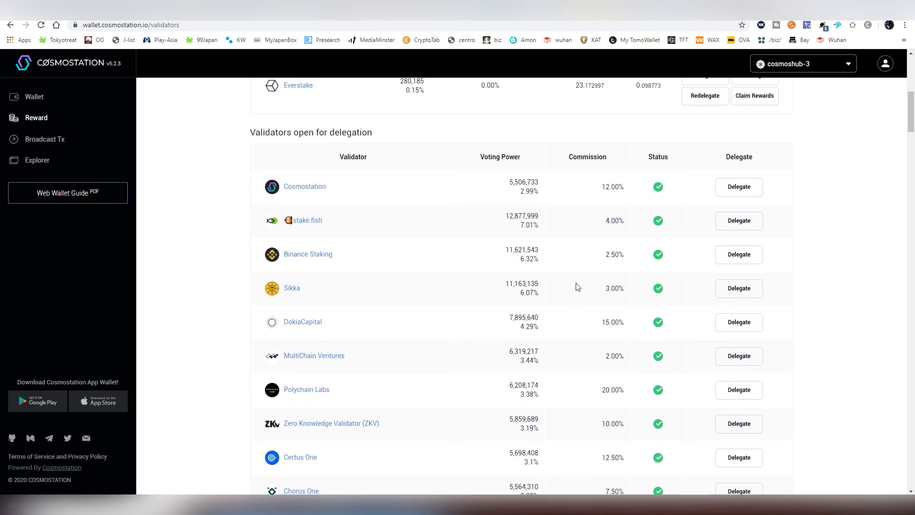
{"action": "scroll", "coordinate": [605, 229], "scroll_direction": "down", "scroll_amount": 6}
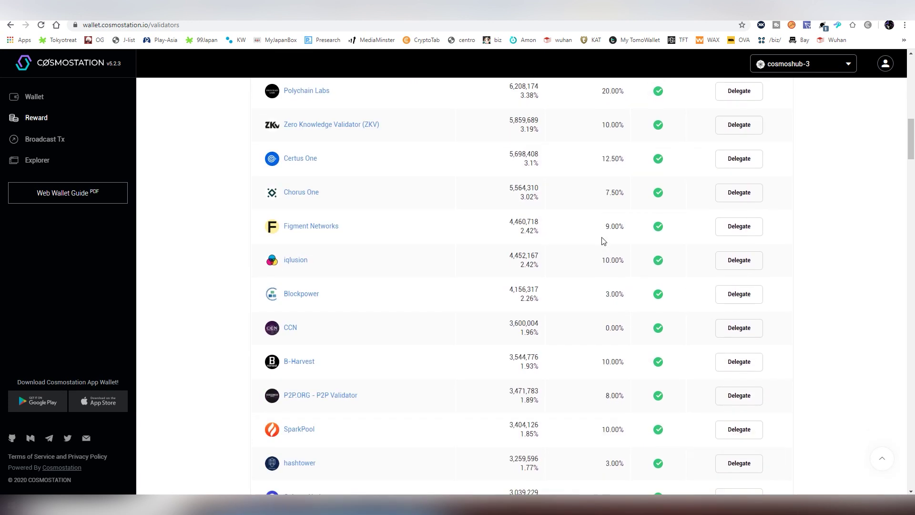
{"action": "scroll", "coordinate": [594, 281], "scroll_direction": "down", "scroll_amount": 14}
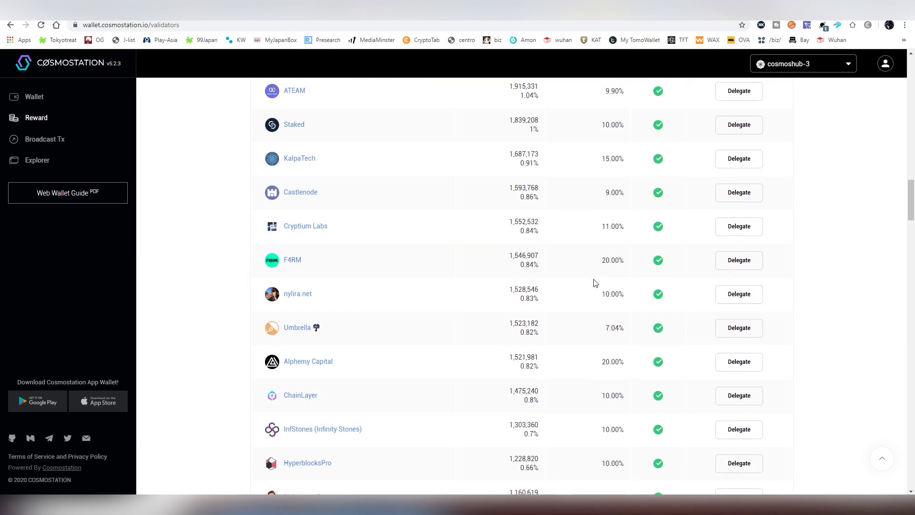
{"action": "scroll", "coordinate": [595, 283], "scroll_direction": "down", "scroll_amount": 2}
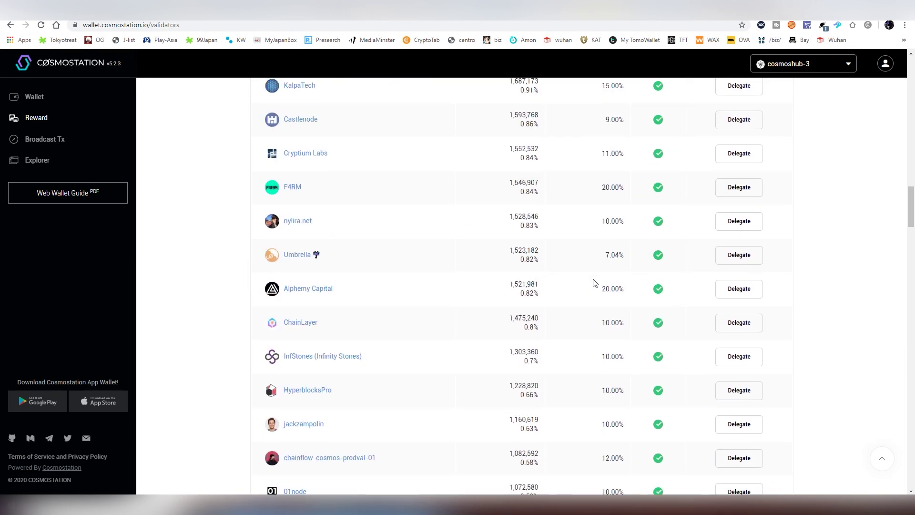
{"action": "scroll", "coordinate": [595, 282], "scroll_direction": "down", "scroll_amount": 4}
{"action": "scroll", "coordinate": [595, 283], "scroll_direction": "down", "scroll_amount": 1}
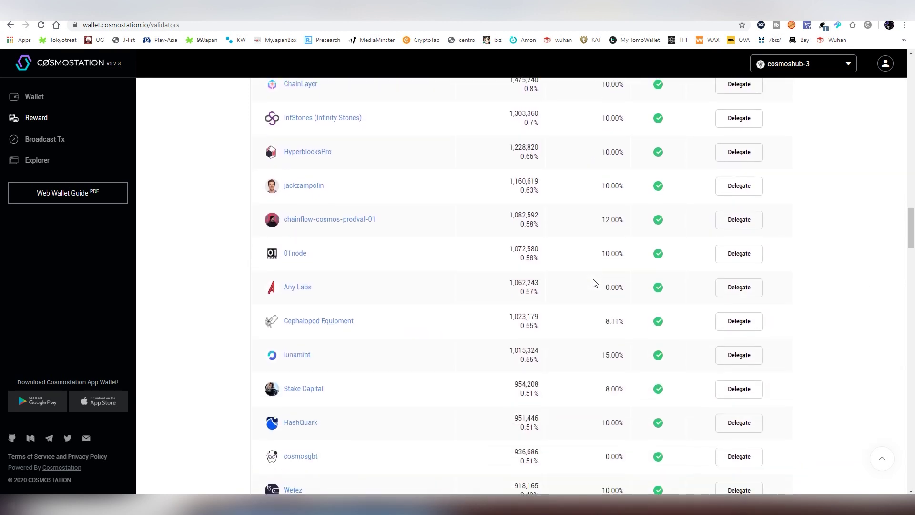
{"action": "scroll", "coordinate": [595, 283], "scroll_direction": "down", "scroll_amount": 1}
{"action": "scroll", "coordinate": [595, 284], "scroll_direction": "down", "scroll_amount": 2}
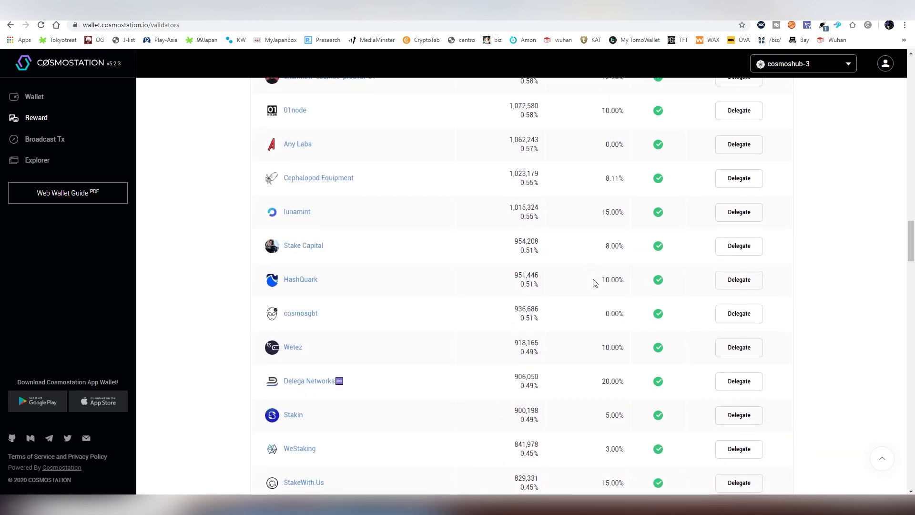
{"action": "scroll", "coordinate": [594, 283], "scroll_direction": "down", "scroll_amount": 6}
{"action": "scroll", "coordinate": [594, 283], "scroll_direction": "down", "scroll_amount": 3}
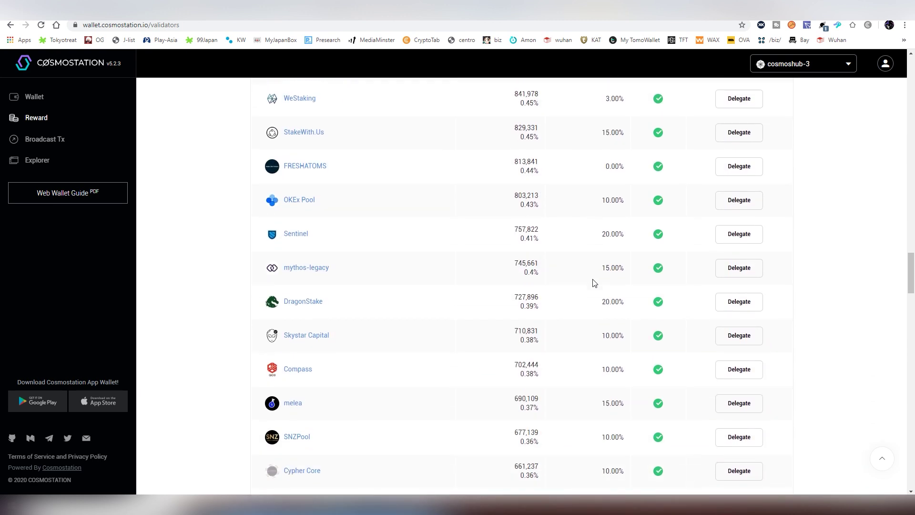
{"action": "scroll", "coordinate": [595, 283], "scroll_direction": "down", "scroll_amount": 20}
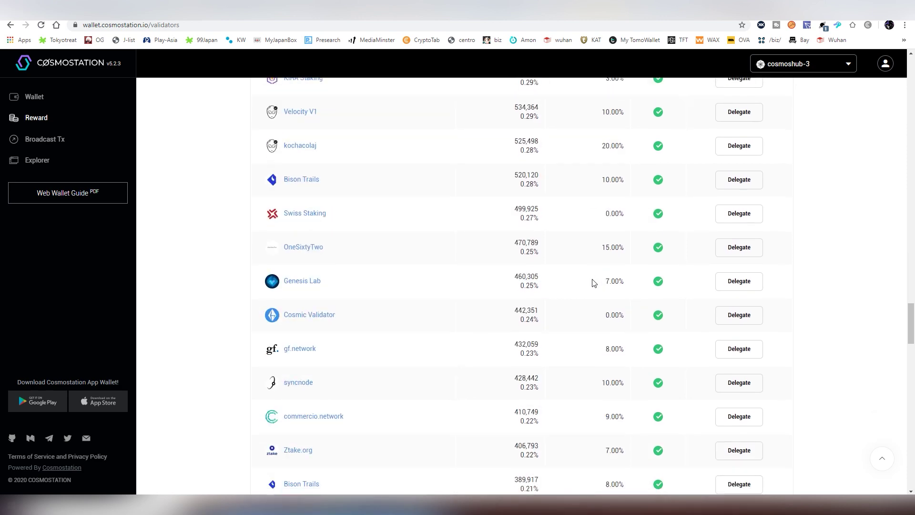
{"action": "scroll", "coordinate": [546, 405], "scroll_direction": "up", "scroll_amount": 20}
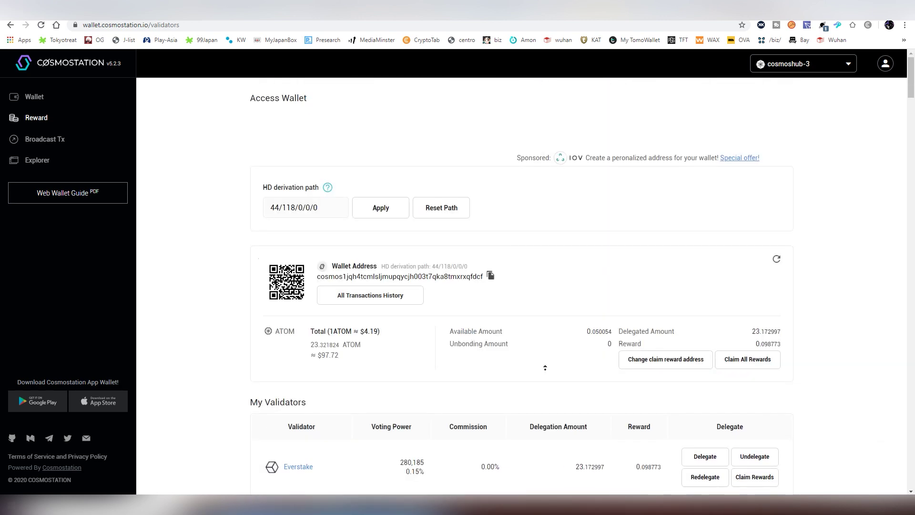
{"action": "scroll", "coordinate": [548, 350], "scroll_direction": "down", "scroll_amount": 7}
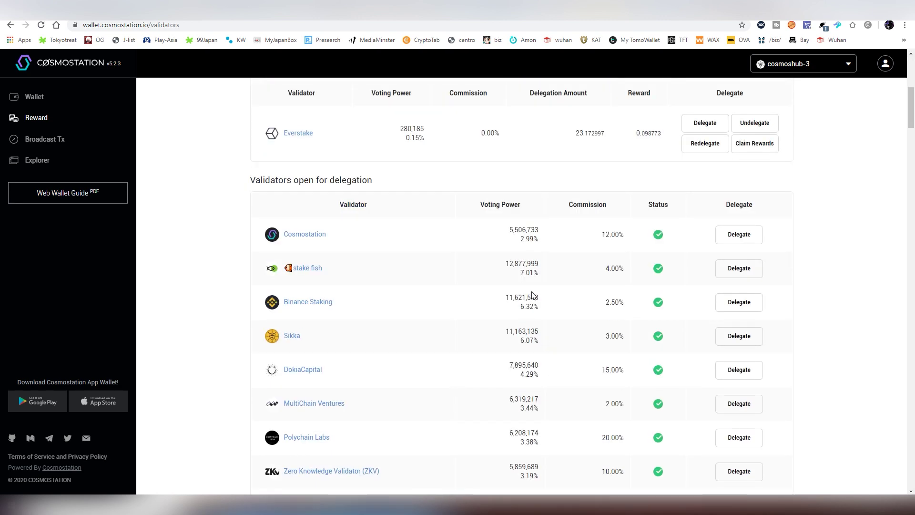
{"action": "left_click", "coordinate": [727, 244]}
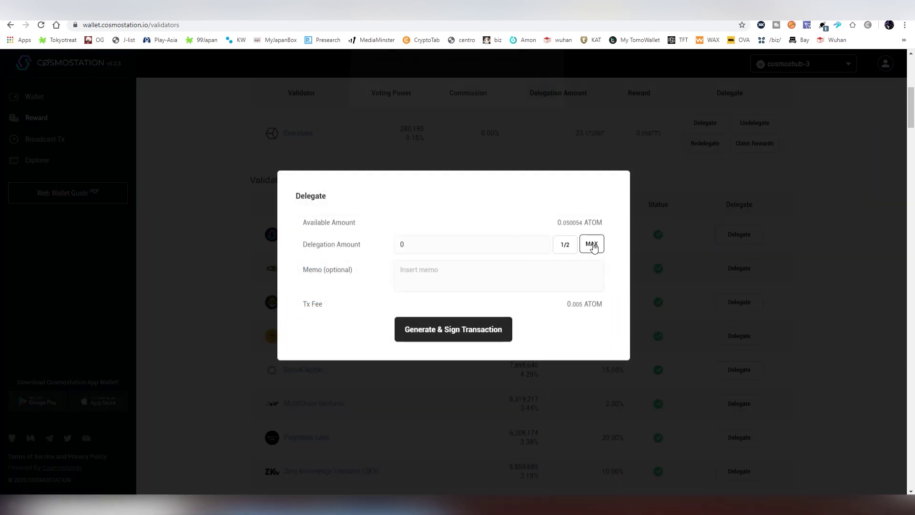
{"action": "left_click", "coordinate": [592, 244]}
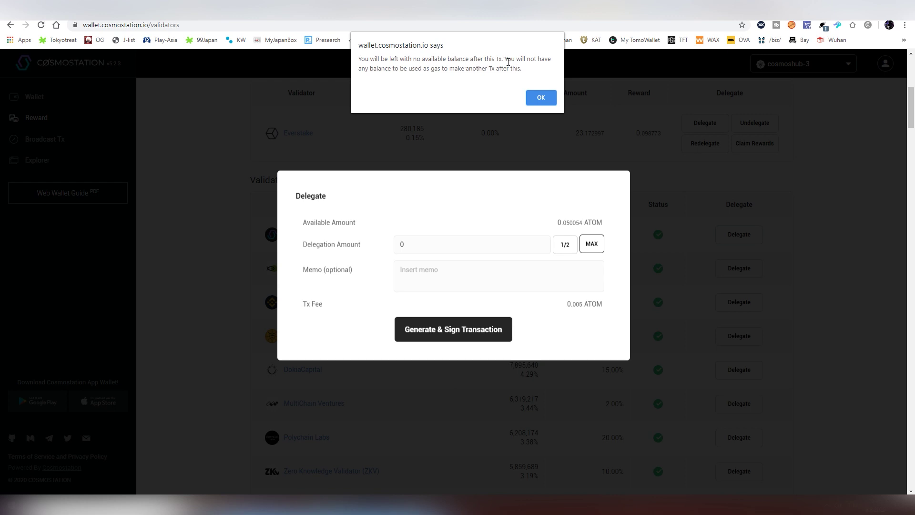
{"action": "left_click", "coordinate": [528, 101]}
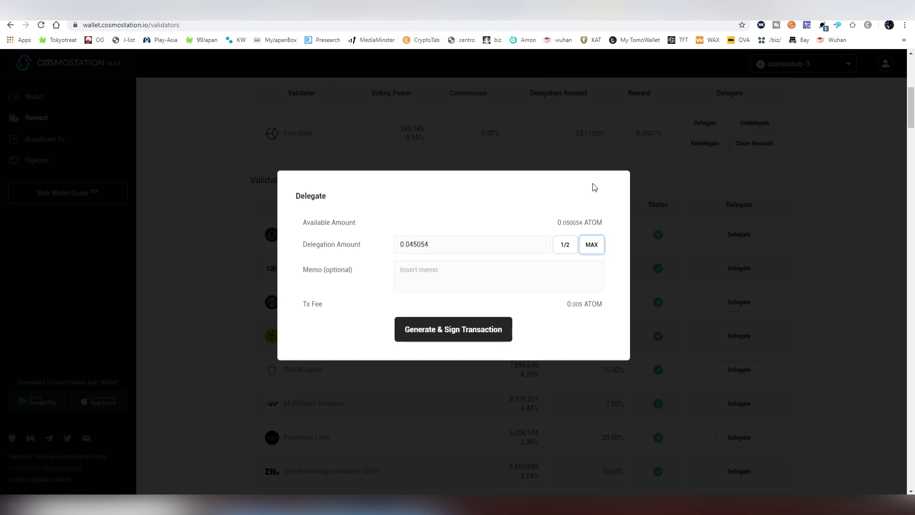
{"action": "left_click", "coordinate": [668, 295]}
Generate a transaction to claim the rewards from the Everstake validator, leaving the memo empty.
{"action": "scroll", "coordinate": [717, 251], "scroll_direction": "up", "scroll_amount": 2}
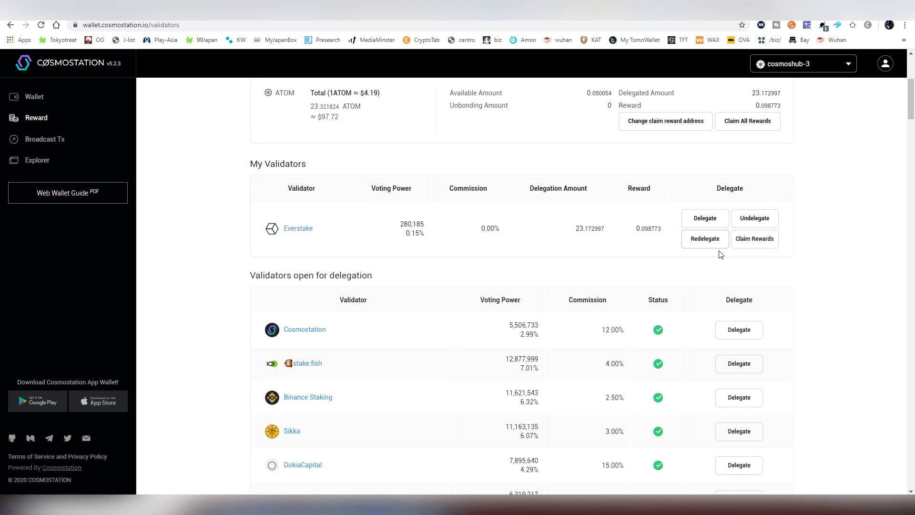
{"action": "left_click", "coordinate": [753, 238]}
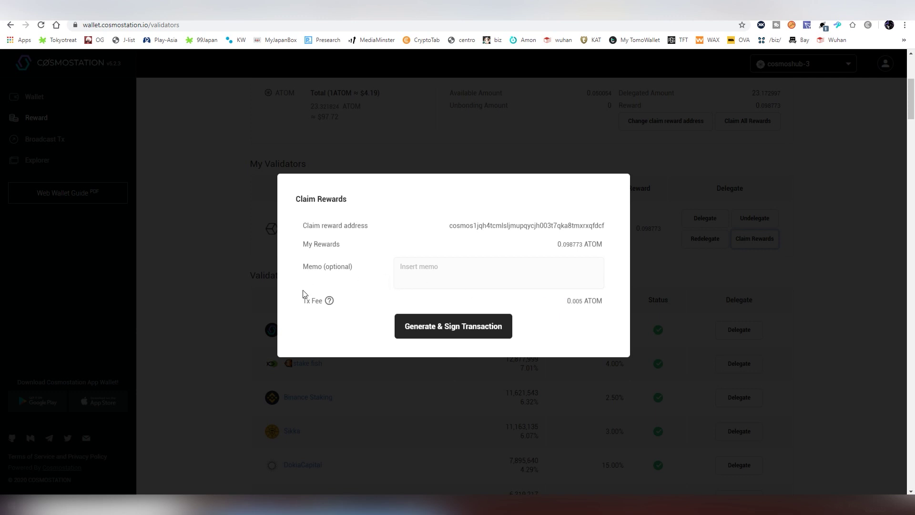
{"action": "left_click", "coordinate": [425, 321]}
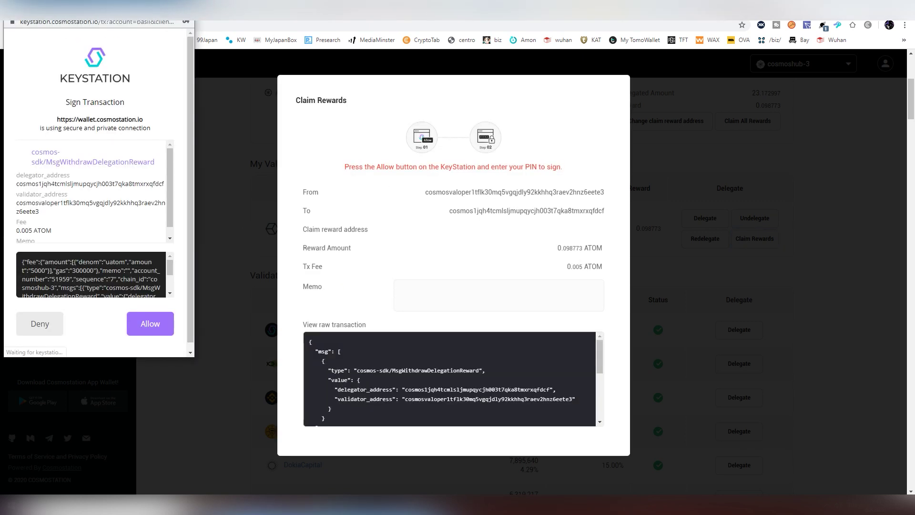
Review and allow the reward withdrawal in Keystation, signing it with the wallet PIN, and confirm the claim.
{"action": "left_click_drag", "start_coordinate": [111, 13], "coordinate": [164, 42]}
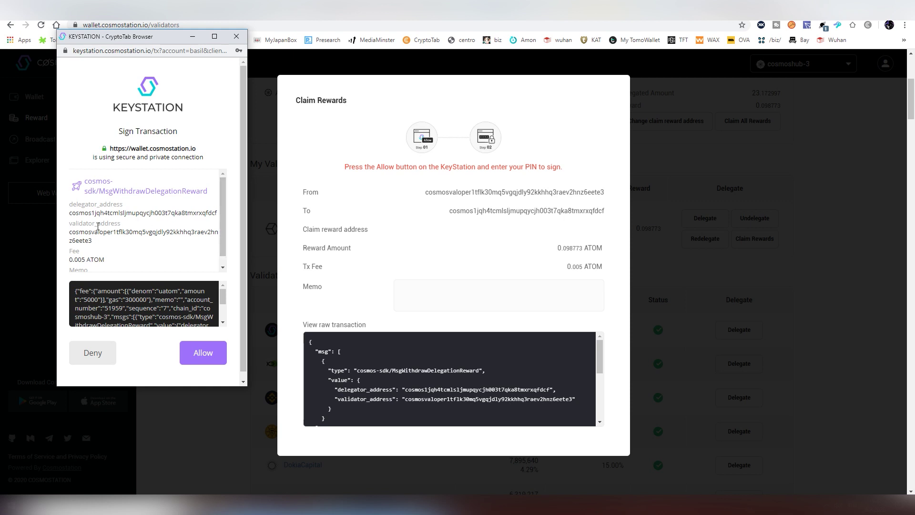
{"action": "scroll", "coordinate": [167, 257], "scroll_direction": "down", "scroll_amount": 1}
{"action": "scroll", "coordinate": [143, 303], "scroll_direction": "down", "scroll_amount": 3}
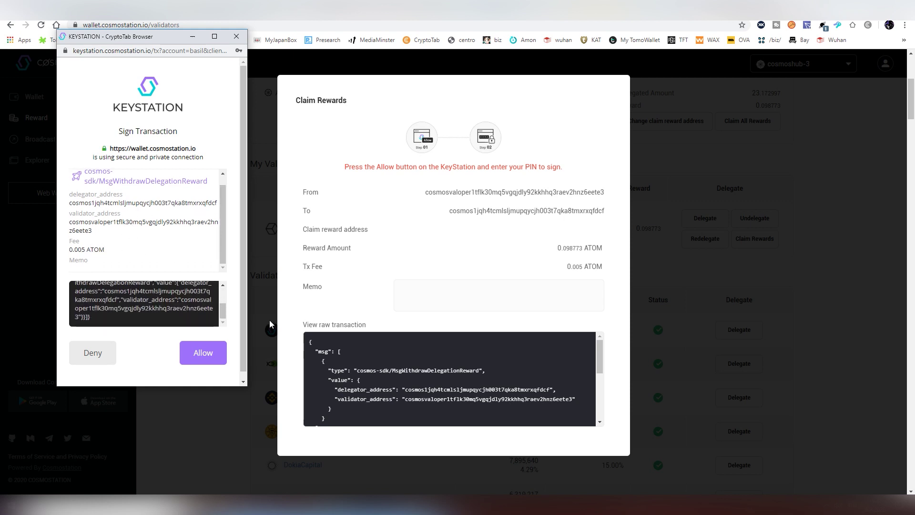
{"action": "scroll", "coordinate": [372, 367], "scroll_direction": "down", "scroll_amount": 4}
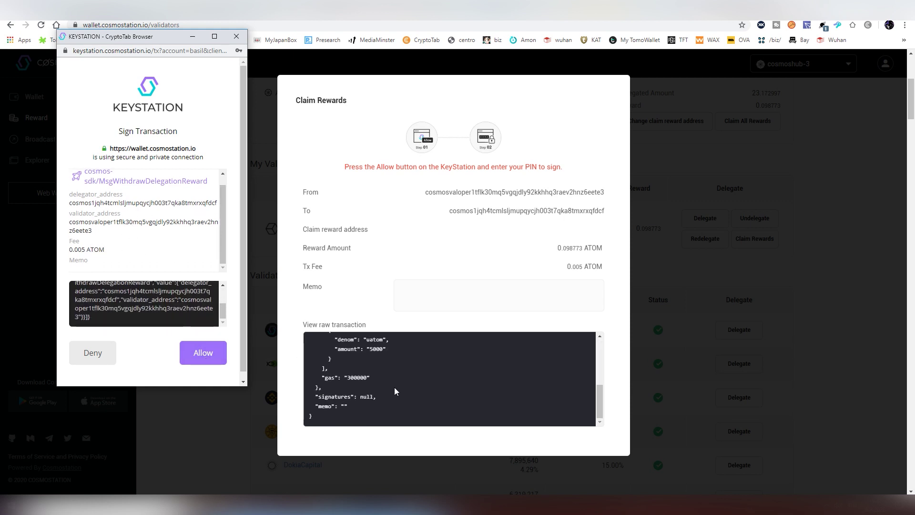
{"action": "scroll", "coordinate": [371, 367], "scroll_direction": "up", "scroll_amount": 7}
{"action": "left_click", "coordinate": [202, 360]}
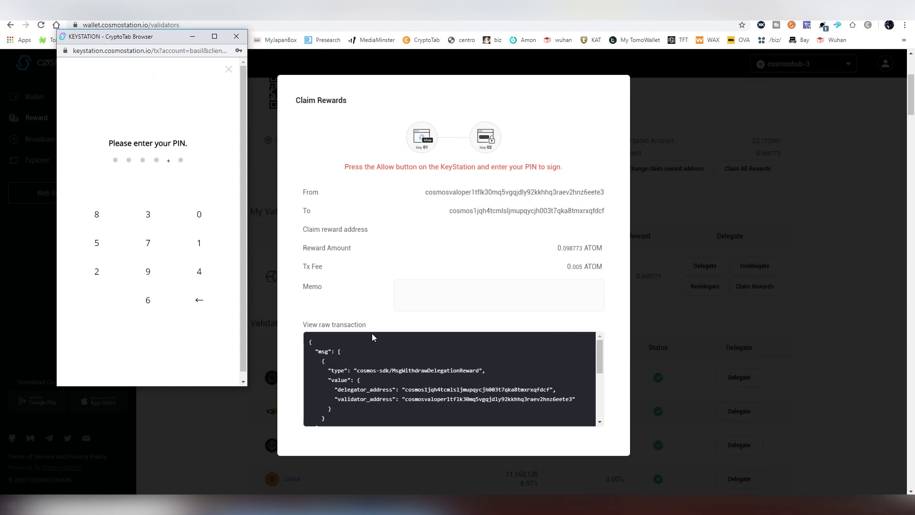
{"action": "left_click_drag", "start_coordinate": [119, 38], "coordinate": [0, 105]}
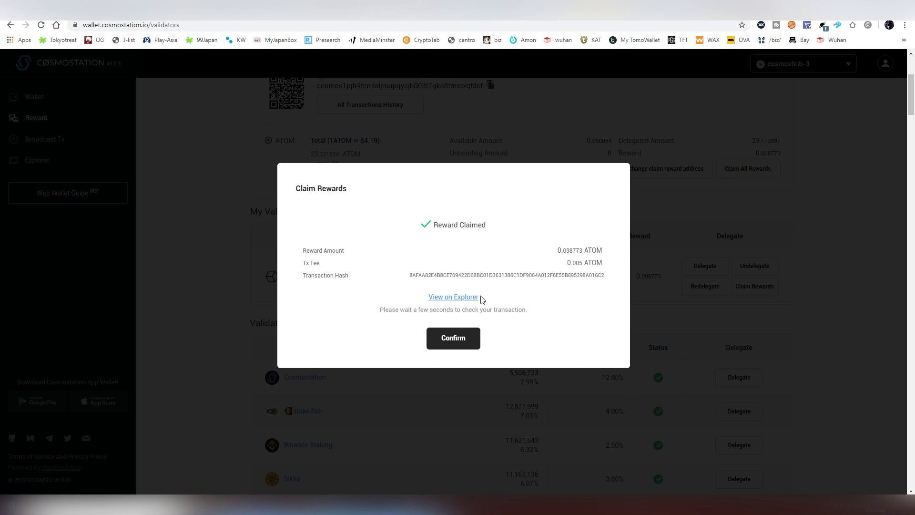
{"action": "left_click", "coordinate": [453, 337]}
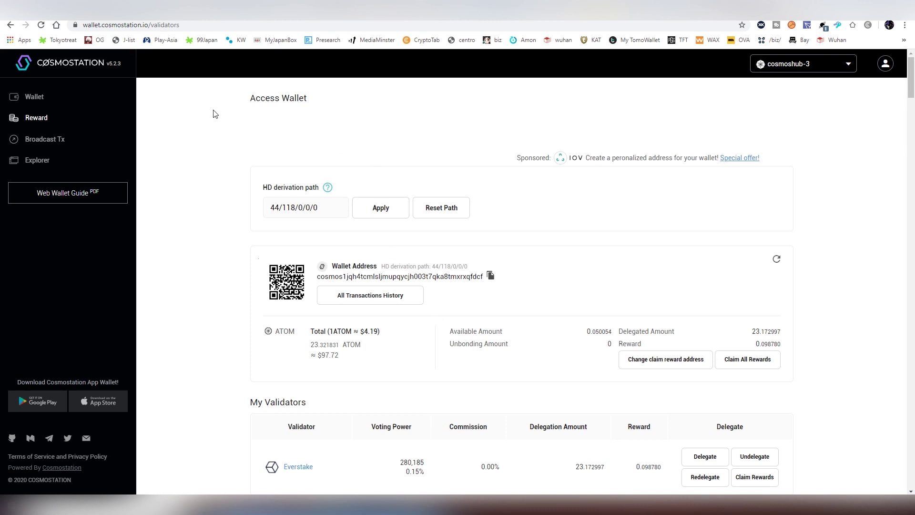
Reload the Reward page and check the wallet's available amount and the Everstake delegation's reward.
{"action": "left_click", "coordinate": [44, 26]}
{"action": "left_click_drag", "start_coordinate": [585, 332], "coordinate": [608, 332]}
{"action": "left_click", "coordinate": [601, 332]}
{"action": "scroll", "coordinate": [515, 315], "scroll_direction": "down", "scroll_amount": 3}
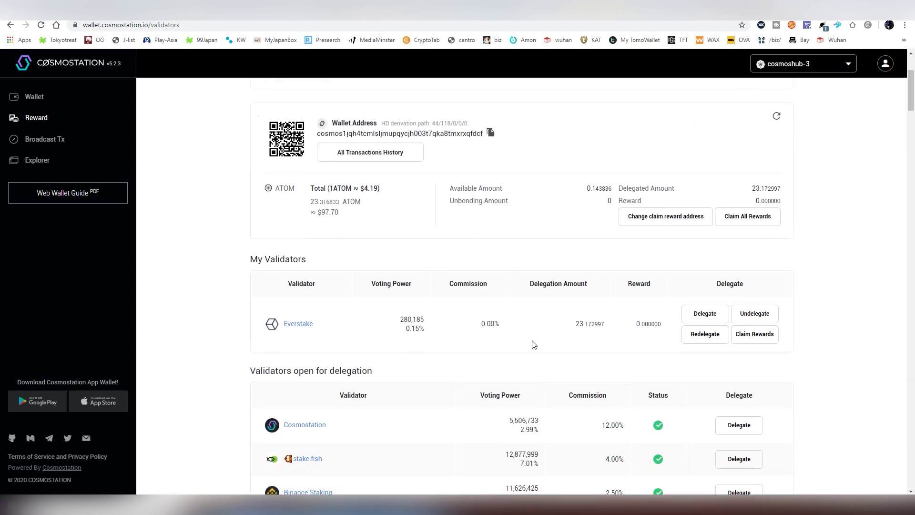
{"action": "scroll", "coordinate": [490, 300], "scroll_direction": "down", "scroll_amount": 3}
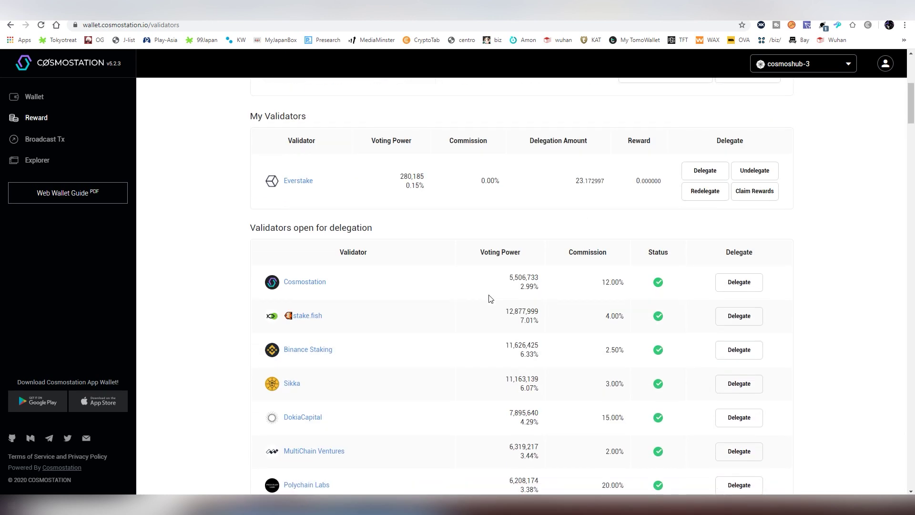
{"action": "left_click", "coordinate": [733, 289]}
{"action": "left_click", "coordinate": [590, 244]}
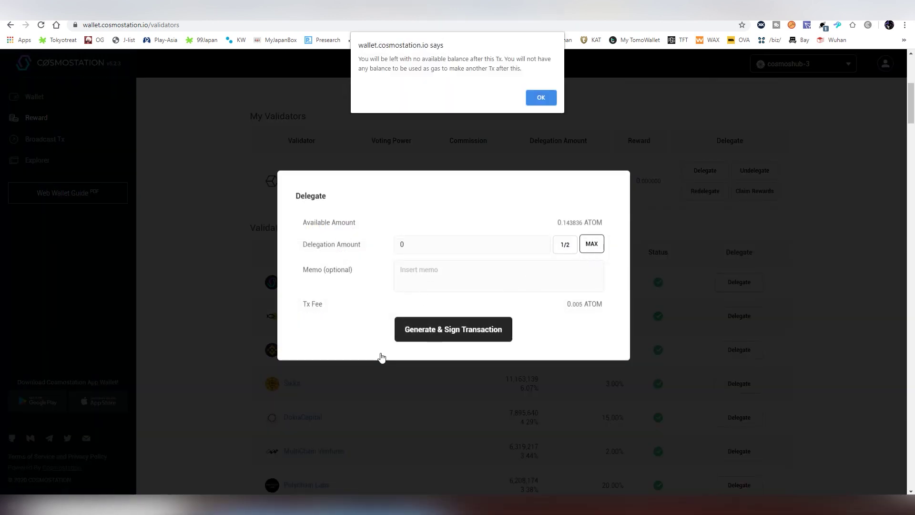
{"action": "left_click", "coordinate": [541, 97]}
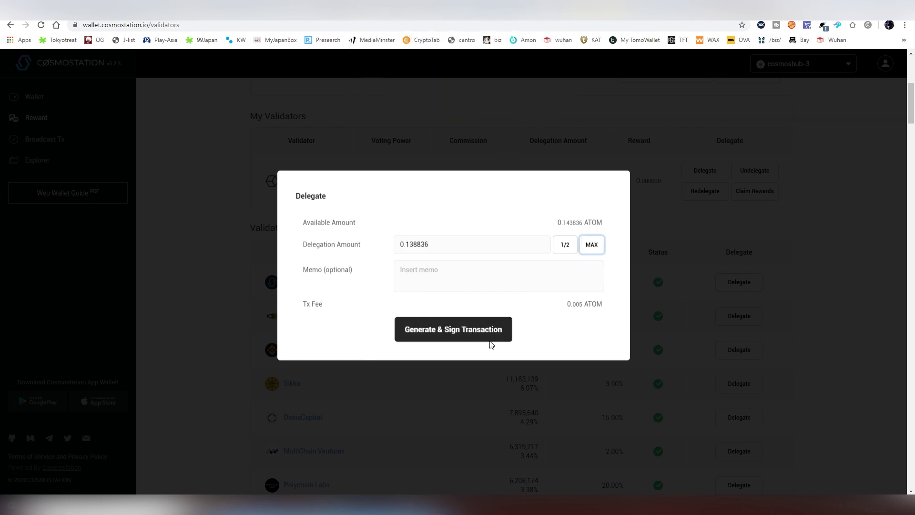
{"action": "left_click", "coordinate": [672, 294]}
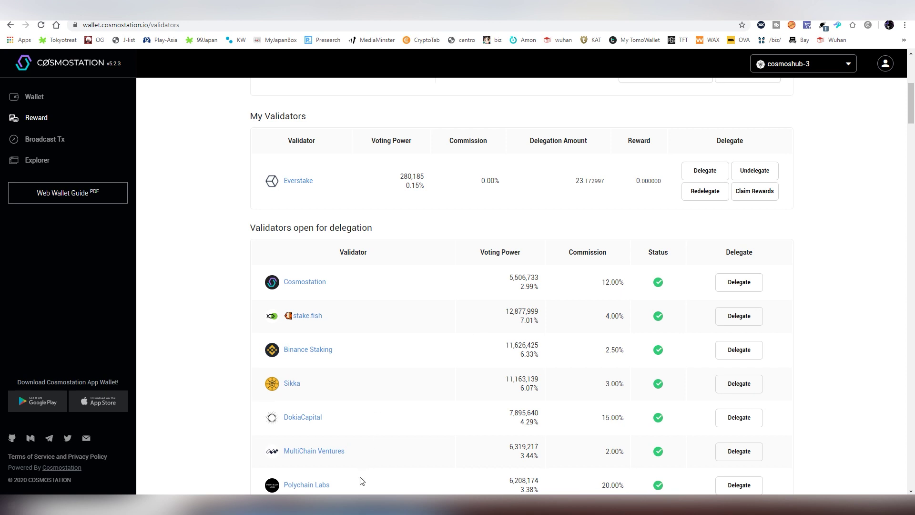
Switch to the Exodus wallet, open the Cosmos asset, and view its receive address and send form.
{"action": "left_click", "coordinate": [362, 513]}
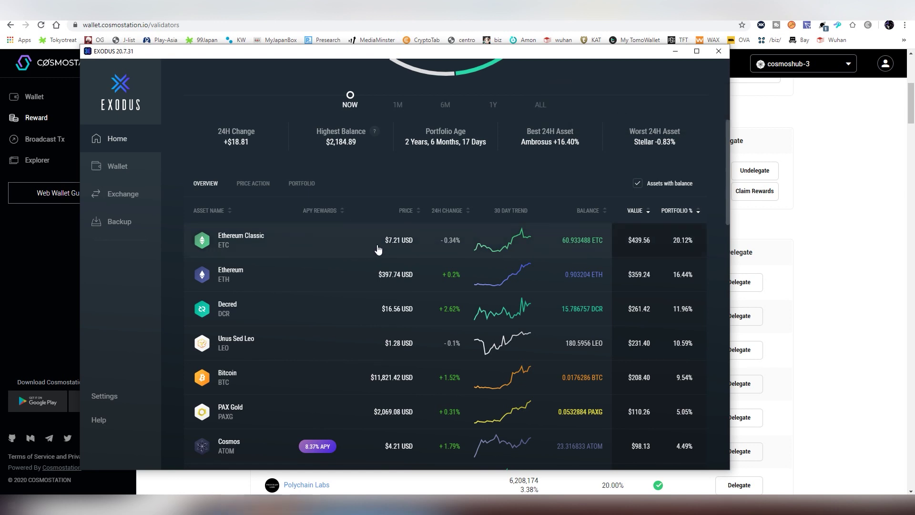
{"action": "left_click", "coordinate": [263, 444]}
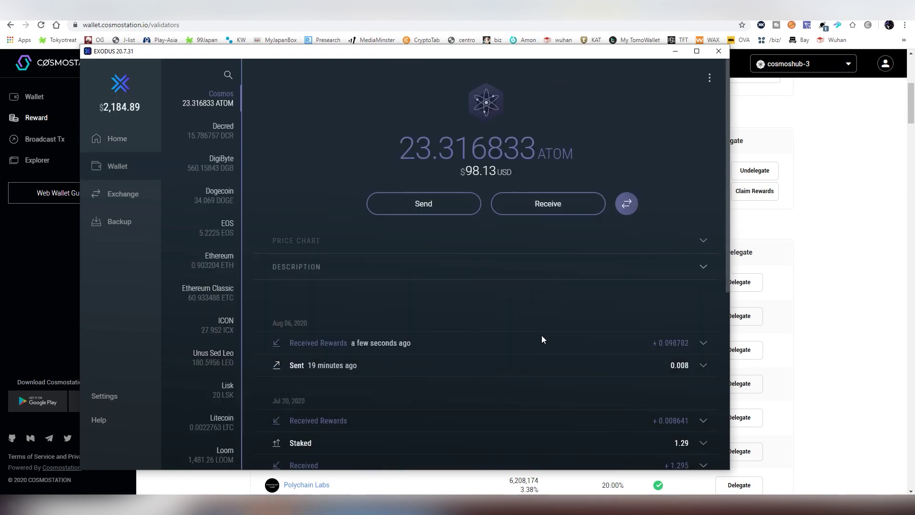
{"action": "left_click", "coordinate": [530, 211]}
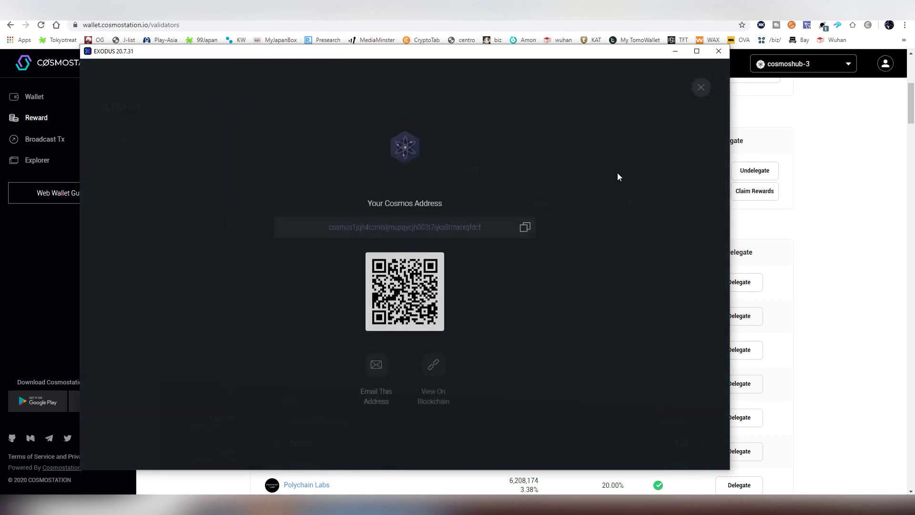
{"action": "left_click", "coordinate": [697, 95]}
{"action": "left_click", "coordinate": [439, 203]}
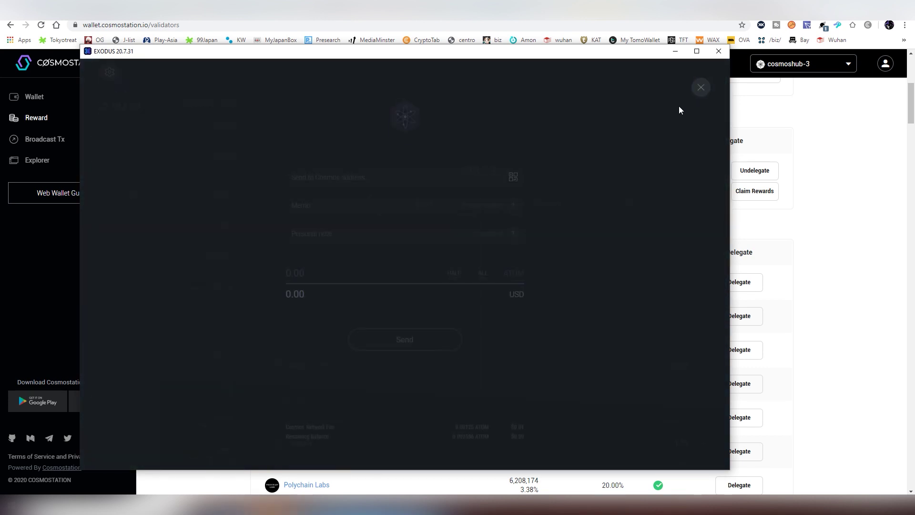
{"action": "left_click", "coordinate": [702, 93]}
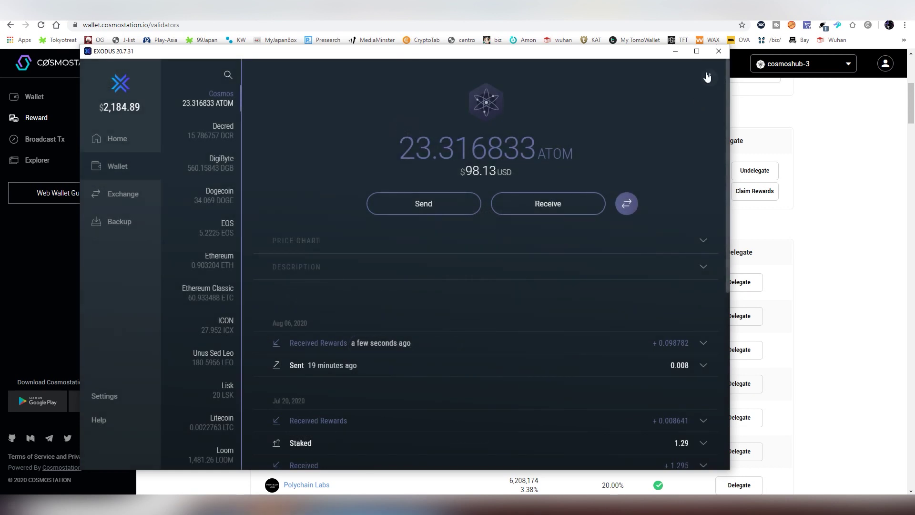
Open the Earn Rewards options for Cosmos and review the stake, unstake and claim reward sections.
{"action": "left_click", "coordinate": [707, 76]}
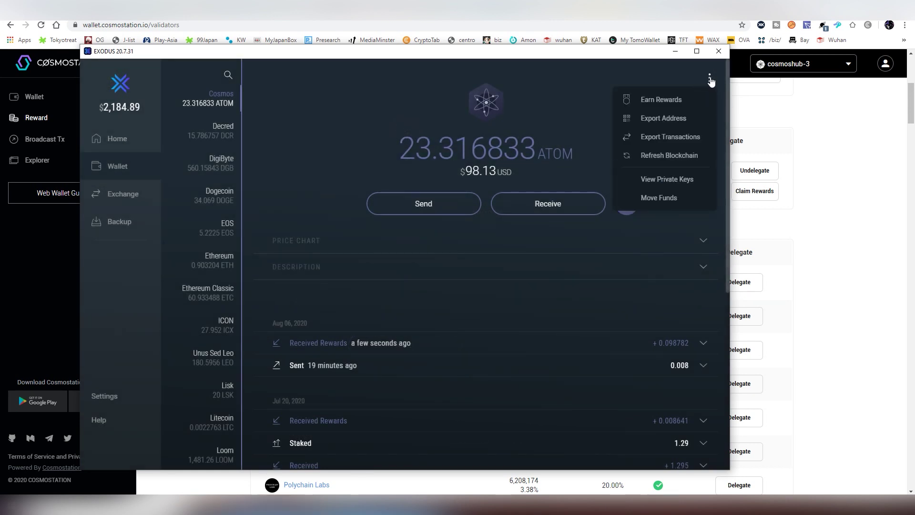
{"action": "left_click", "coordinate": [662, 102]}
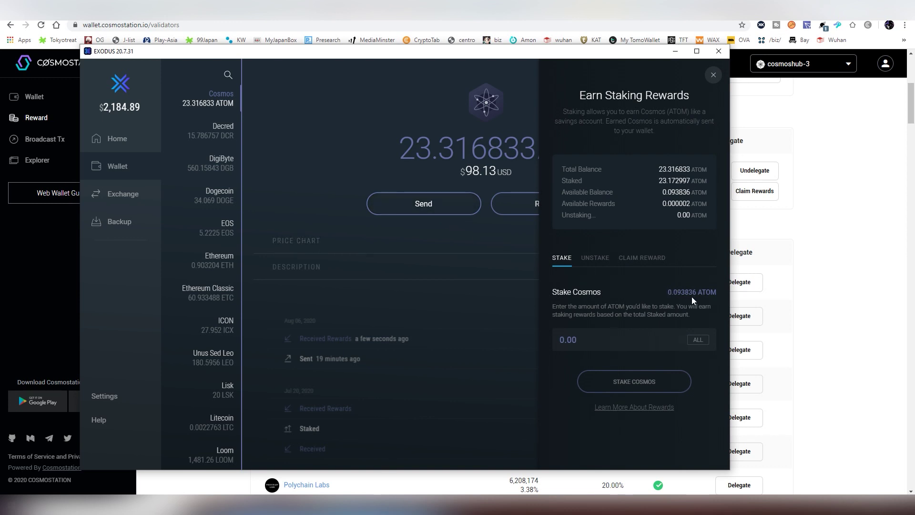
{"action": "left_click", "coordinate": [599, 260]}
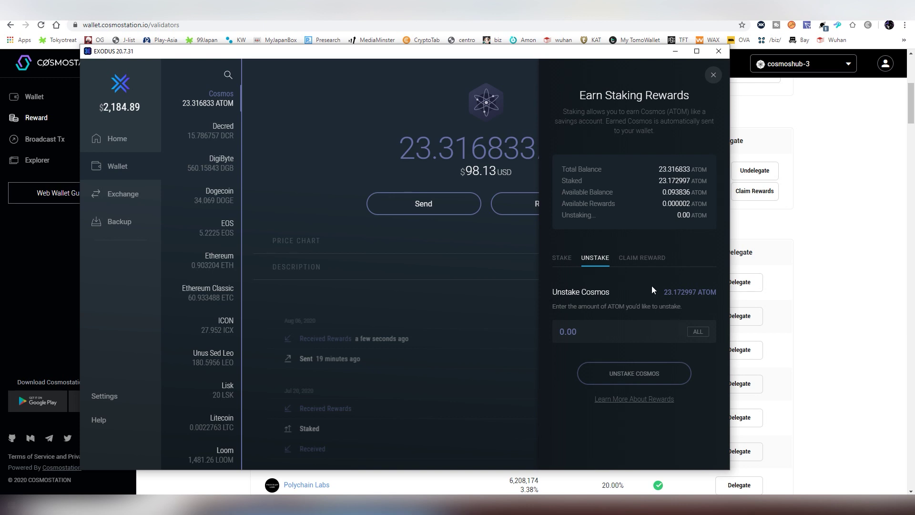
{"action": "left_click", "coordinate": [639, 259]}
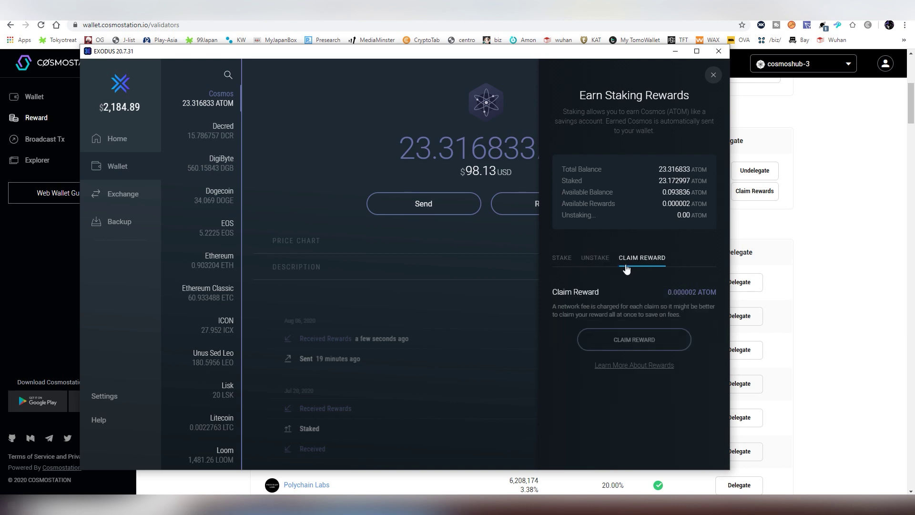
{"action": "left_click", "coordinate": [591, 262]}
{"action": "left_click", "coordinate": [565, 259]}
{"action": "left_click", "coordinate": [697, 339]}
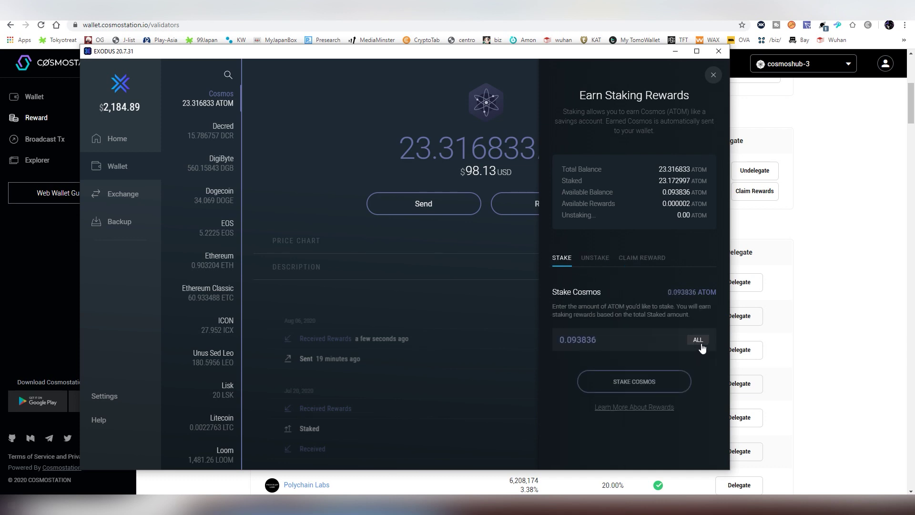
{"action": "left_click", "coordinate": [638, 380]}
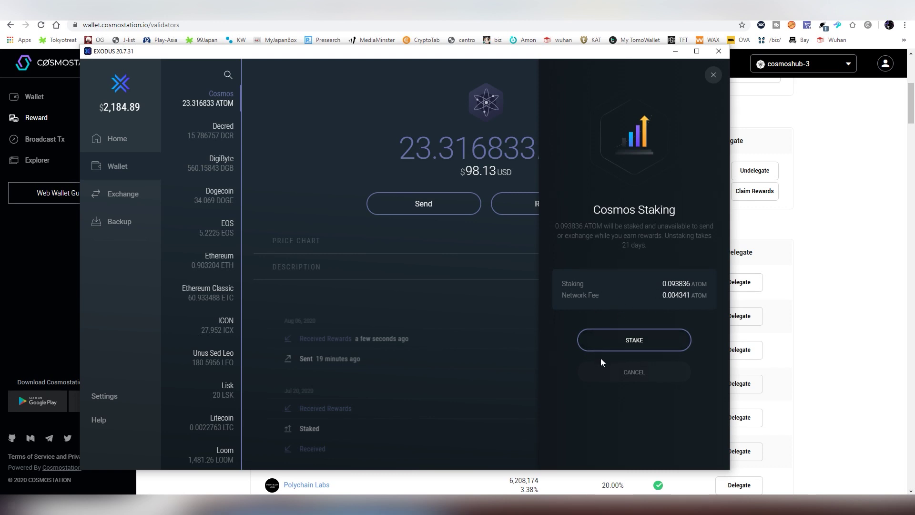
{"action": "left_click", "coordinate": [620, 372]}
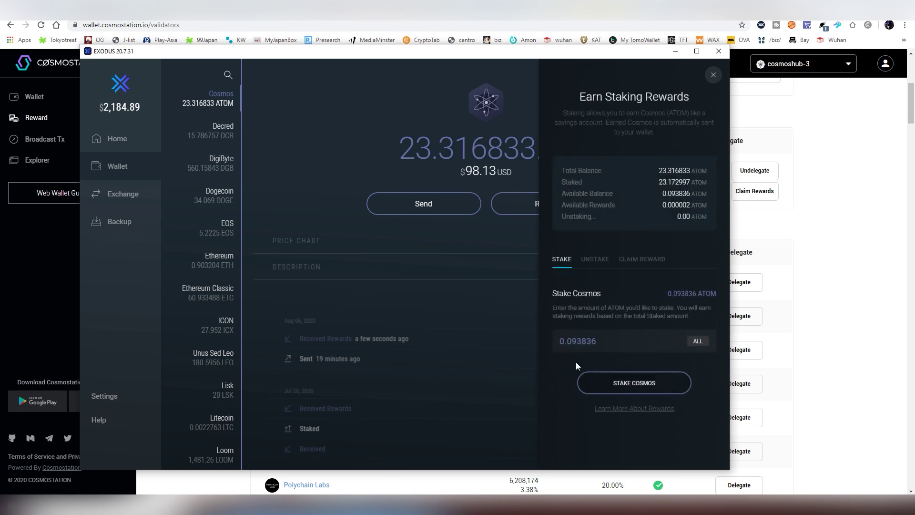
{"action": "left_click", "coordinate": [480, 280]}
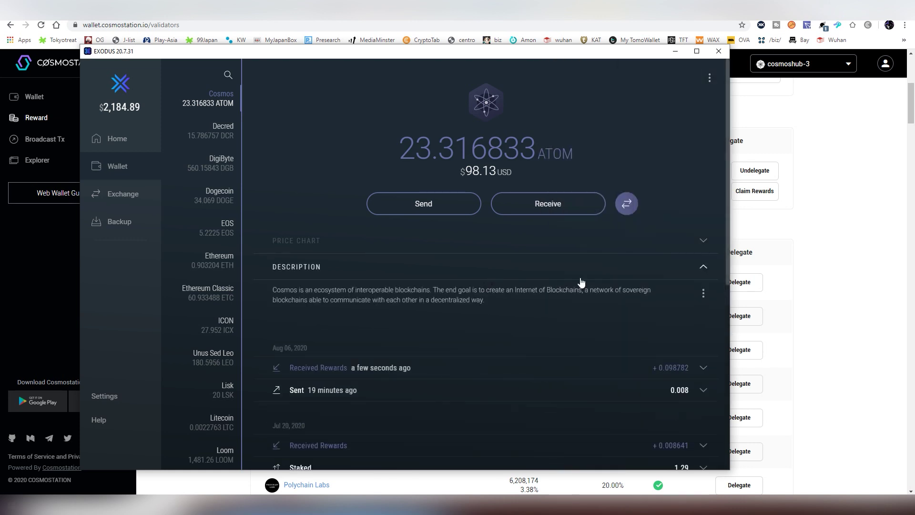
Switch back to Cosmostation and delegate the maximum 0.138836 ATOM to the Cosmostation validator, allowing it in Keystation with the wallet PIN.
{"action": "left_click", "coordinate": [805, 281]}
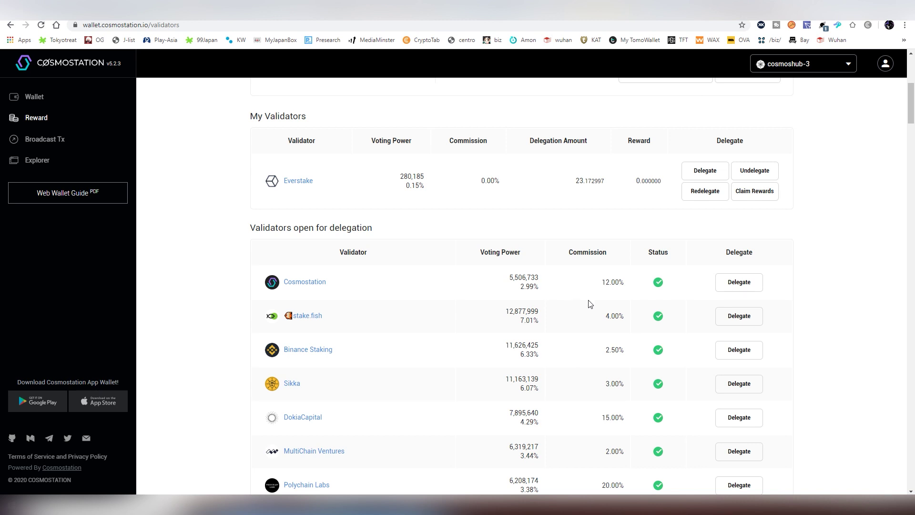
{"action": "left_click", "coordinate": [728, 280]}
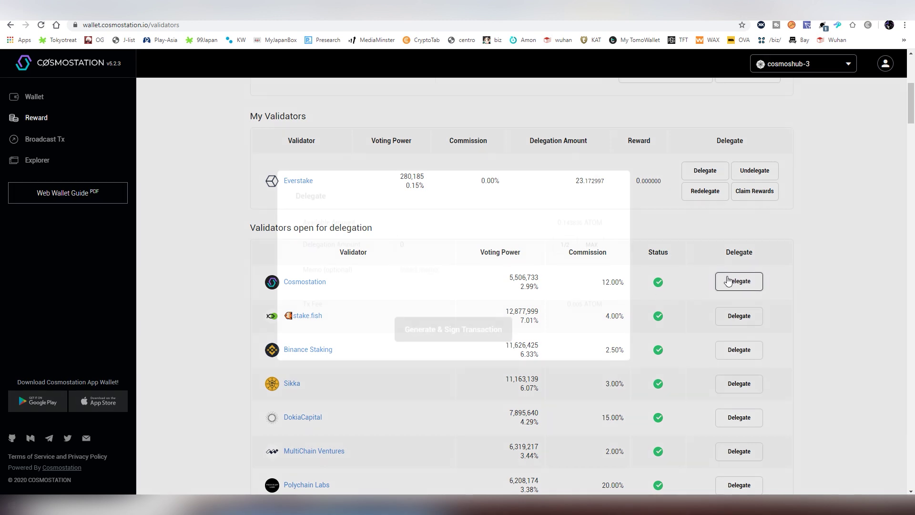
{"action": "left_click", "coordinate": [592, 249]}
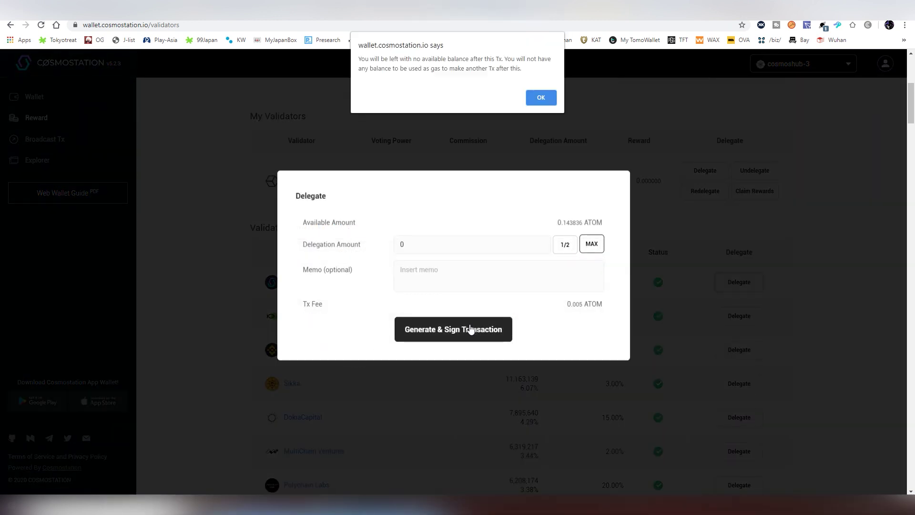
{"action": "left_click", "coordinate": [537, 99]}
{"action": "left_click", "coordinate": [432, 330]}
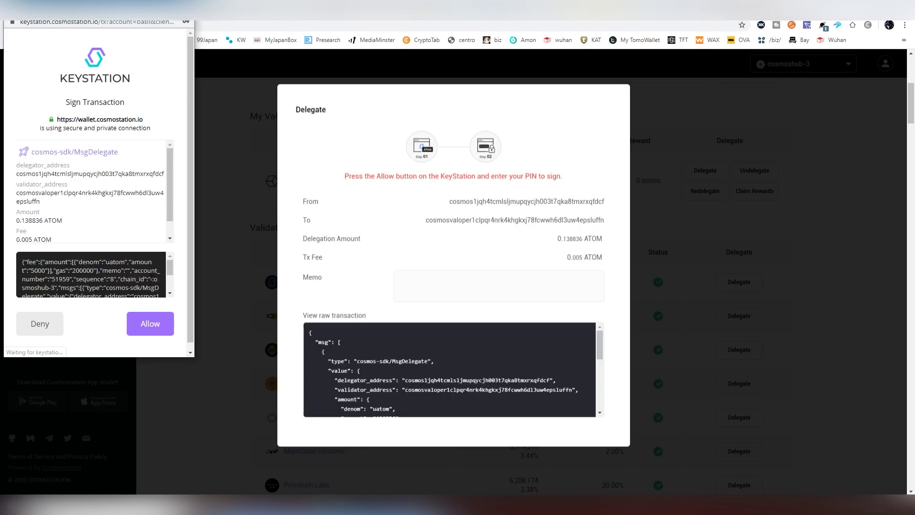
{"action": "left_click", "coordinate": [151, 328]}
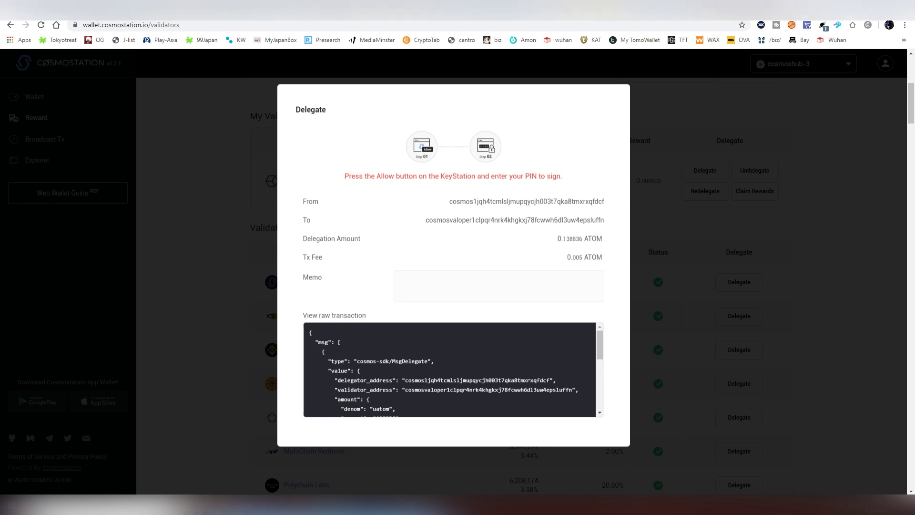
{"action": "left_click", "coordinate": [460, 340]}
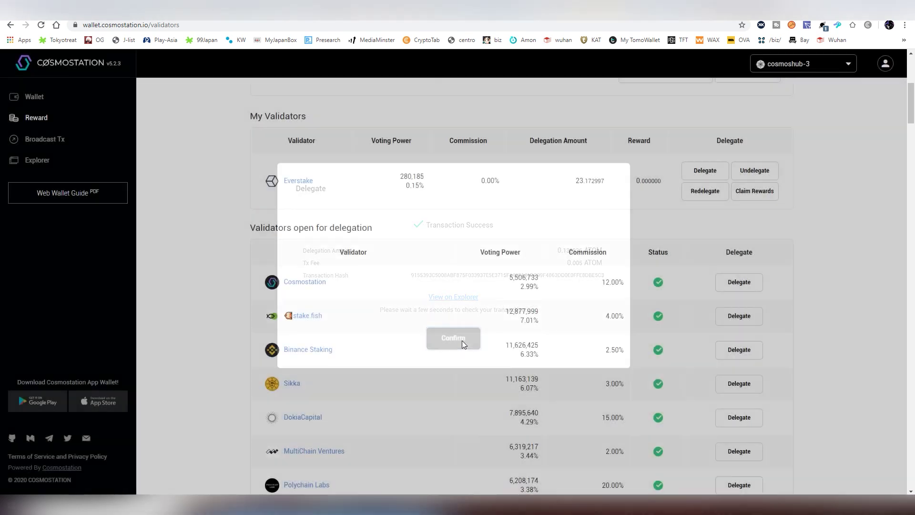
Reload the Reward page and check the wallet's available amount and the delegations under My Validators.
{"action": "scroll", "coordinate": [205, 165], "scroll_direction": "up", "scroll_amount": 2}
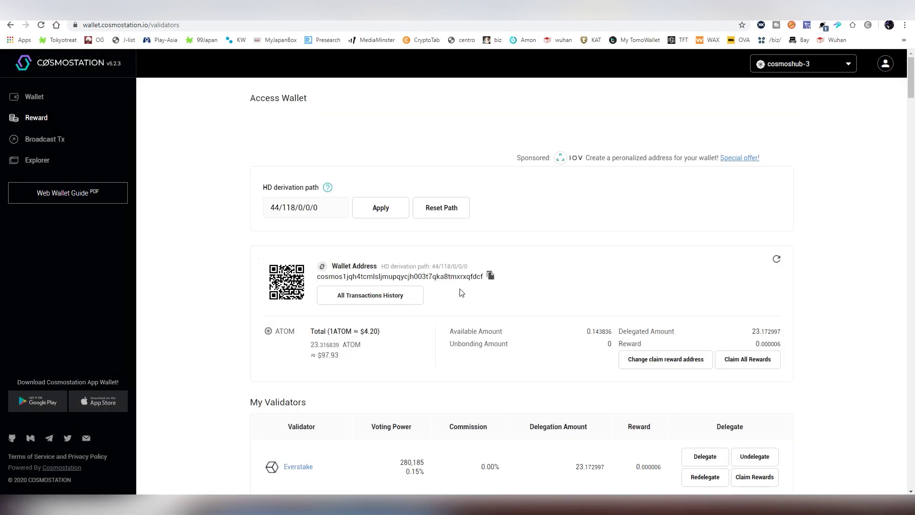
{"action": "scroll", "coordinate": [453, 300], "scroll_direction": "down", "scroll_amount": 4}
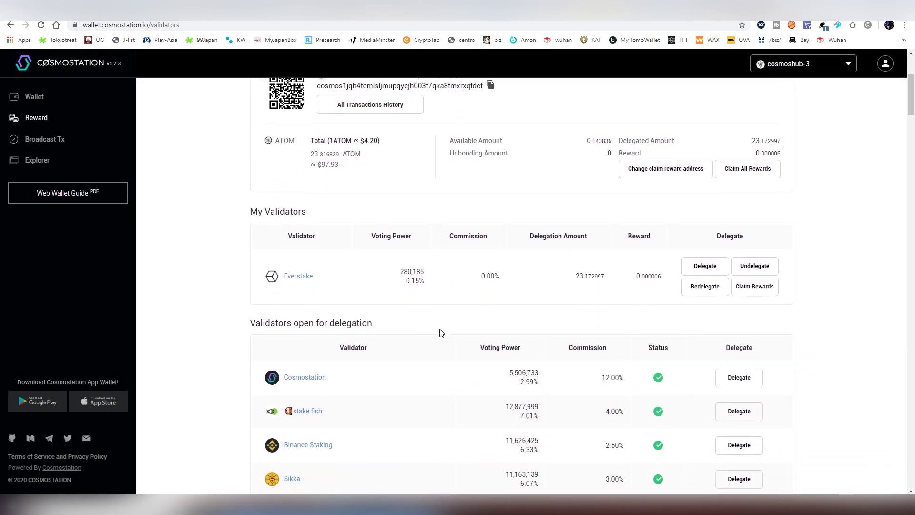
{"action": "left_click", "coordinate": [43, 25]}
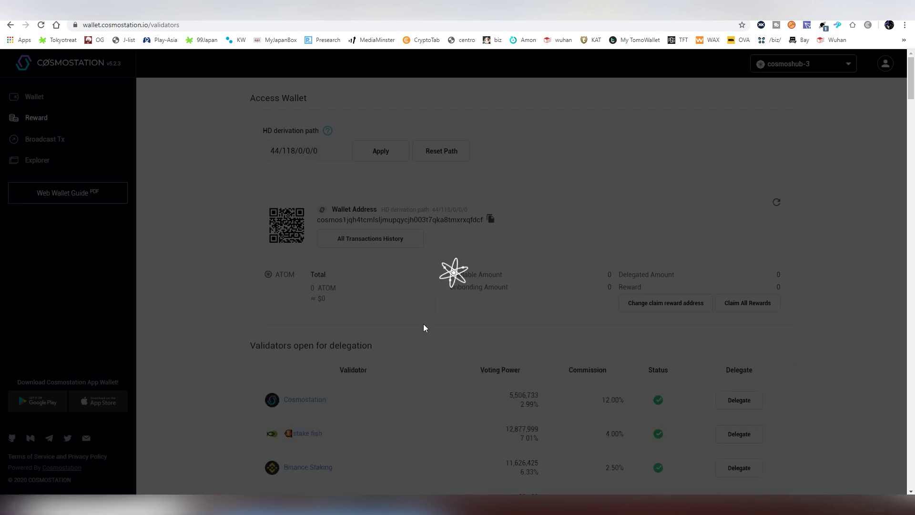
{"action": "scroll", "coordinate": [426, 329], "scroll_direction": "down", "scroll_amount": 3}
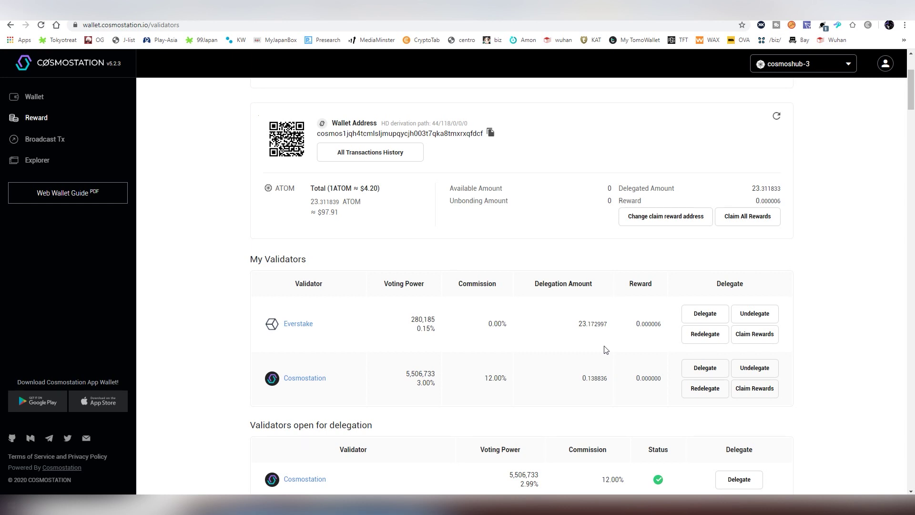
Switch to Atomic Wallet and open the Cosmos staking page to view its available, staked and reward amounts.
{"action": "left_click", "coordinate": [226, 507]}
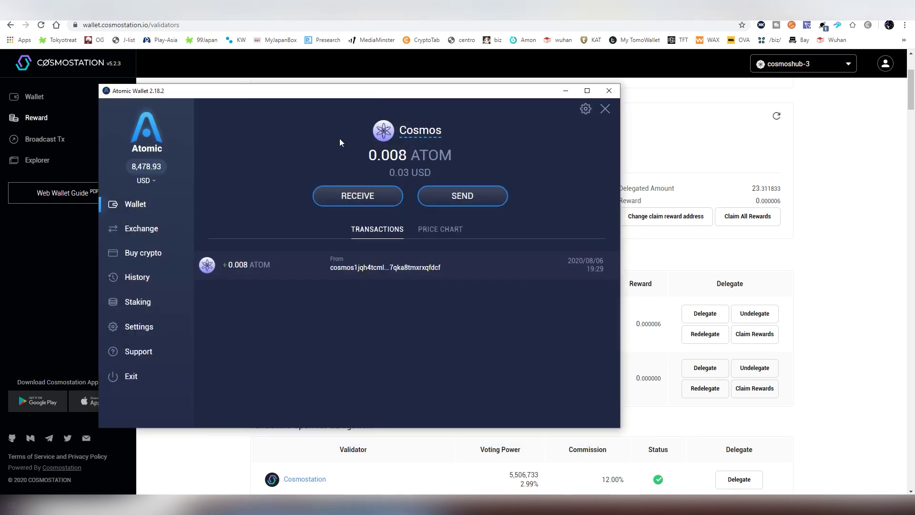
{"action": "left_click", "coordinate": [166, 212]}
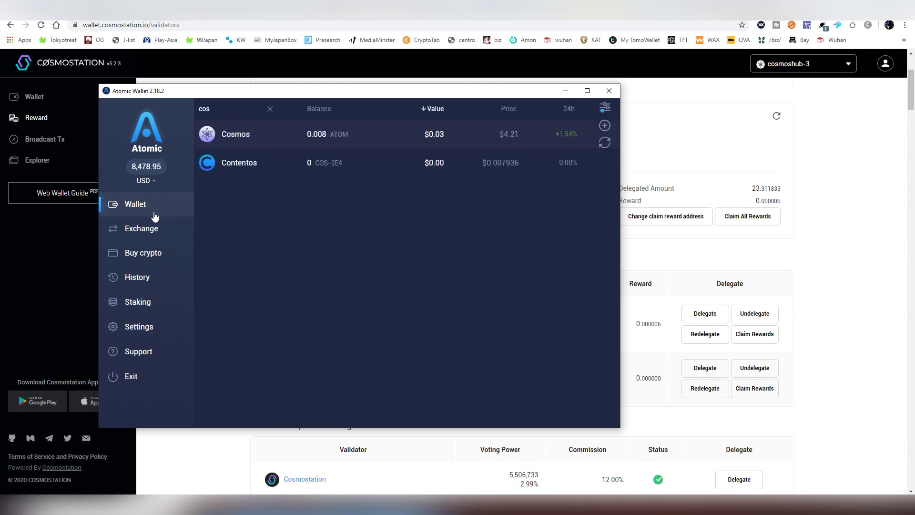
{"action": "left_click", "coordinate": [152, 313]}
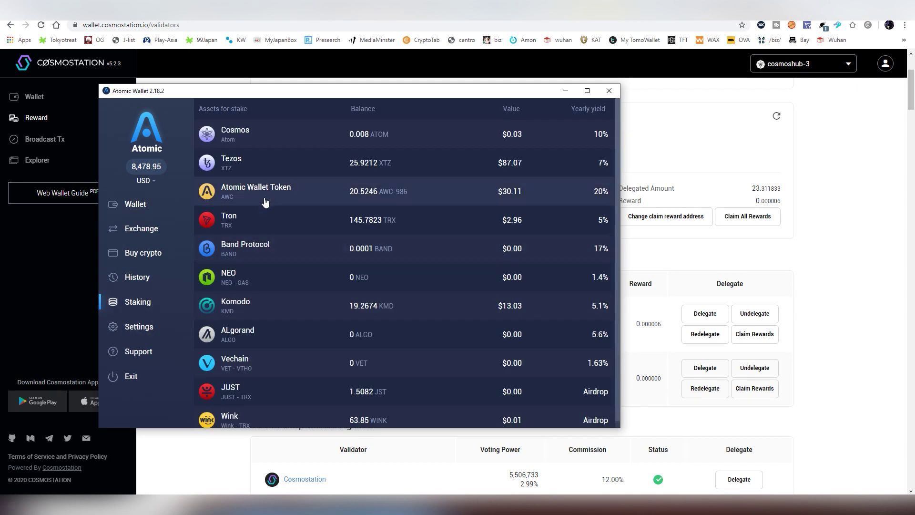
{"action": "left_click", "coordinate": [291, 144]}
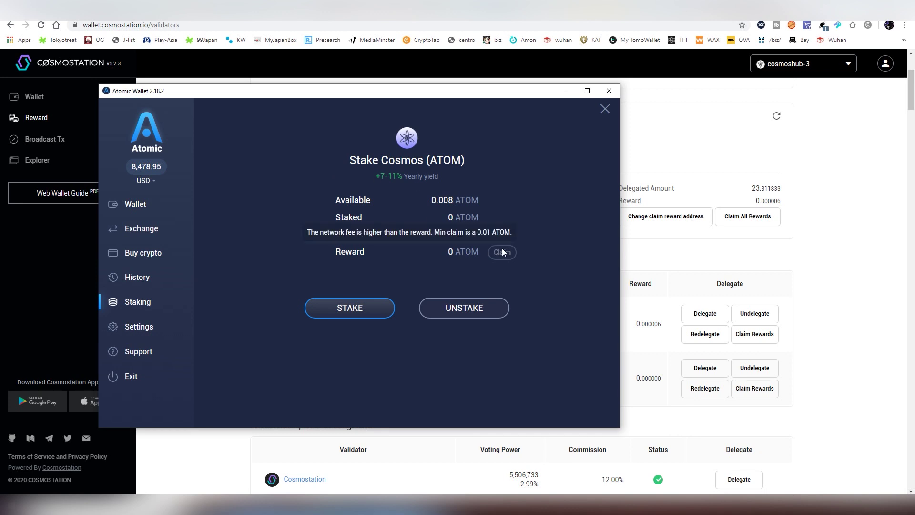
Start a Cosmos stake and review the selectable validators with their yearly yields.
{"action": "left_click", "coordinate": [382, 301]}
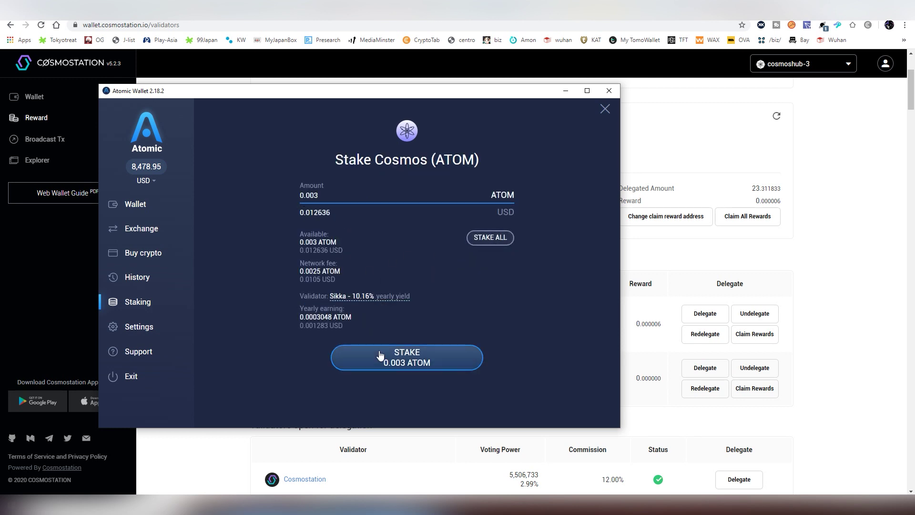
{"action": "left_click", "coordinate": [347, 296]}
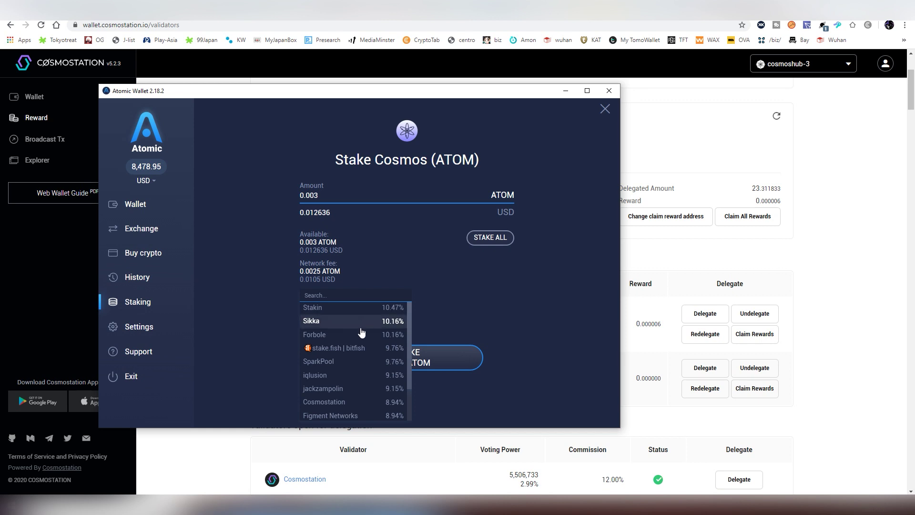
{"action": "scroll", "coordinate": [364, 331], "scroll_direction": "down", "scroll_amount": 1}
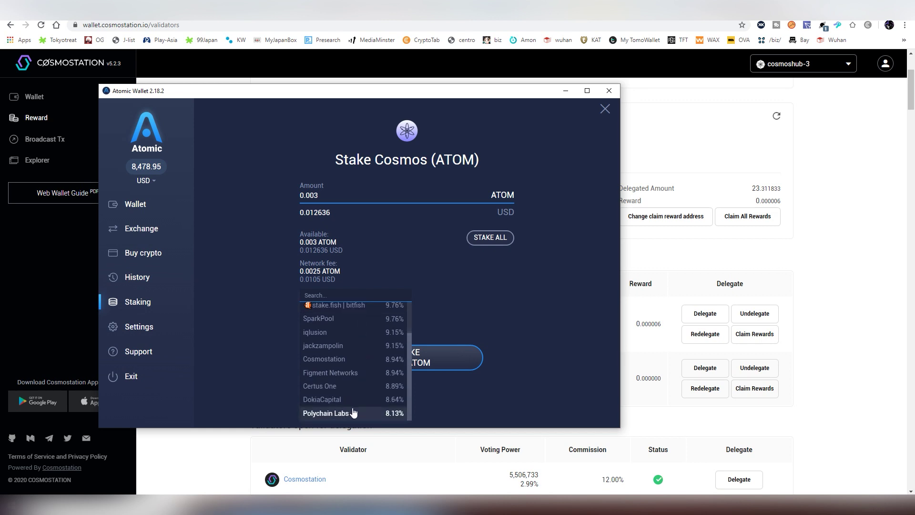
{"action": "scroll", "coordinate": [353, 410], "scroll_direction": "up", "scroll_amount": 1}
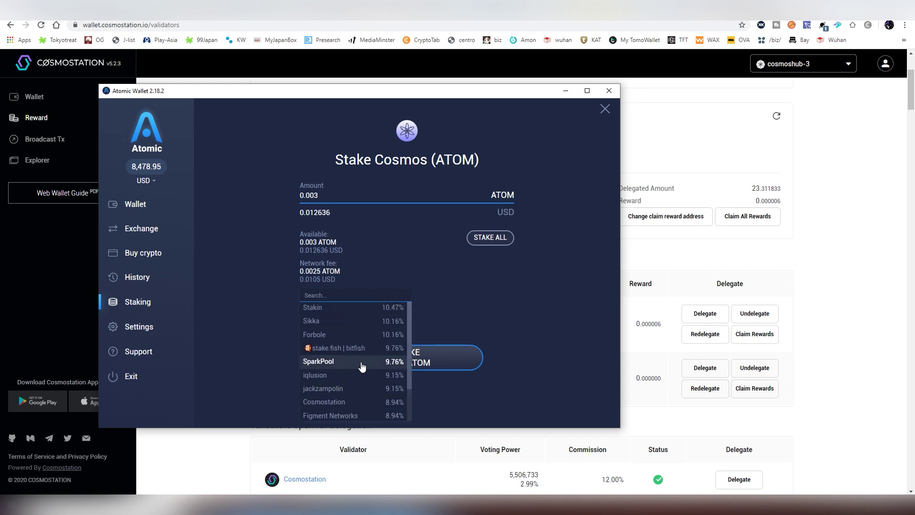
{"action": "scroll", "coordinate": [367, 381], "scroll_direction": "down", "scroll_amount": 1}
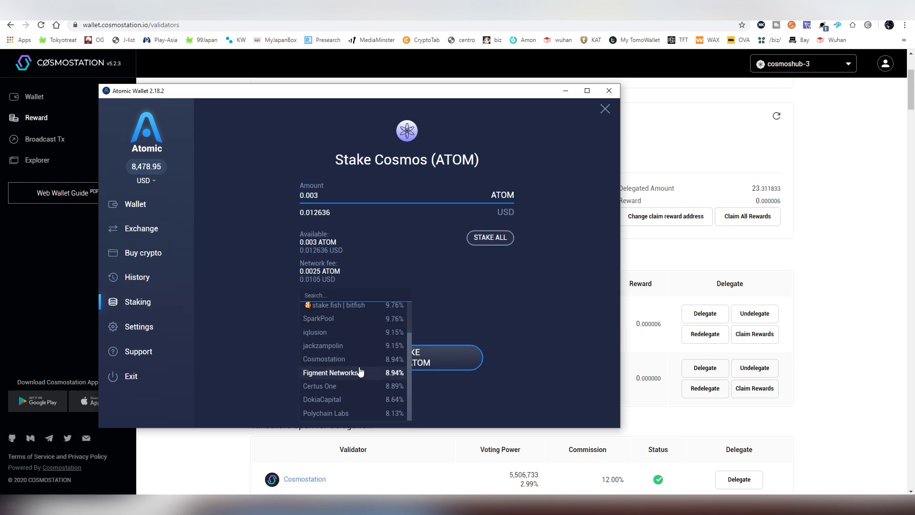
Switch to Cosmostation and look through the full list of validators open for delegation.
{"action": "left_click", "coordinate": [656, 382]}
{"action": "scroll", "coordinate": [573, 302], "scroll_direction": "down", "scroll_amount": 18}
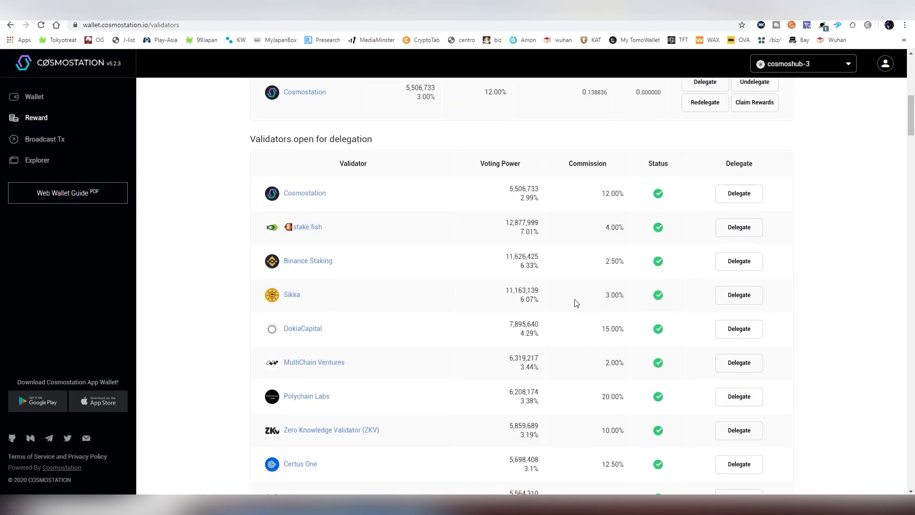
{"action": "scroll", "coordinate": [463, 298], "scroll_direction": "down", "scroll_amount": 20}
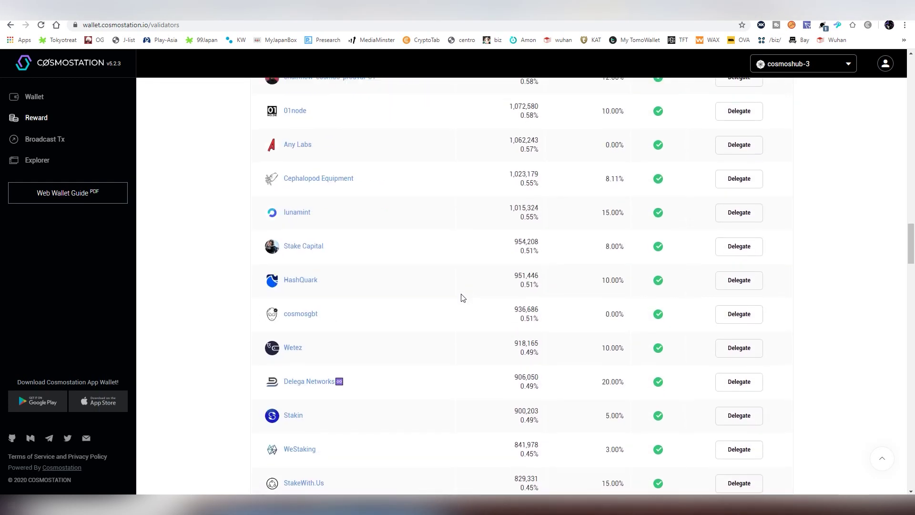
{"action": "scroll", "coordinate": [462, 298], "scroll_direction": "down", "scroll_amount": 20}
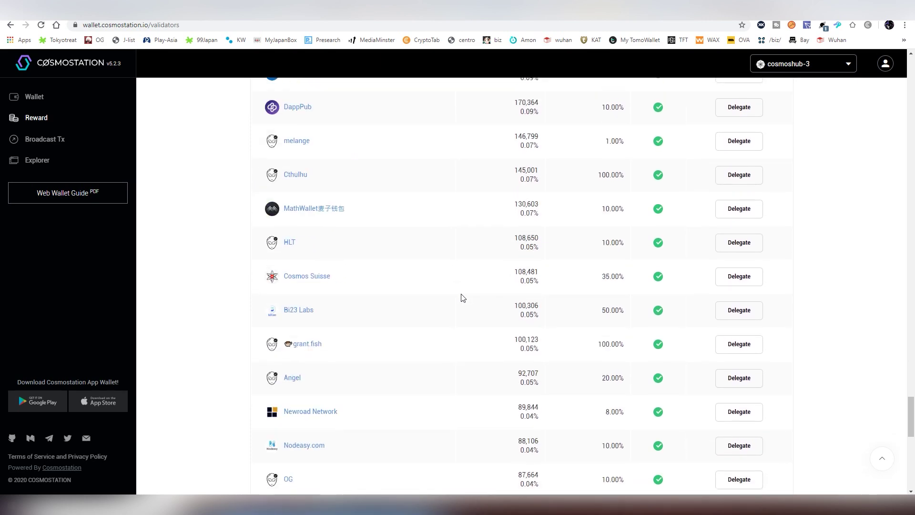
{"action": "middle_click", "coordinate": [240, 402]}
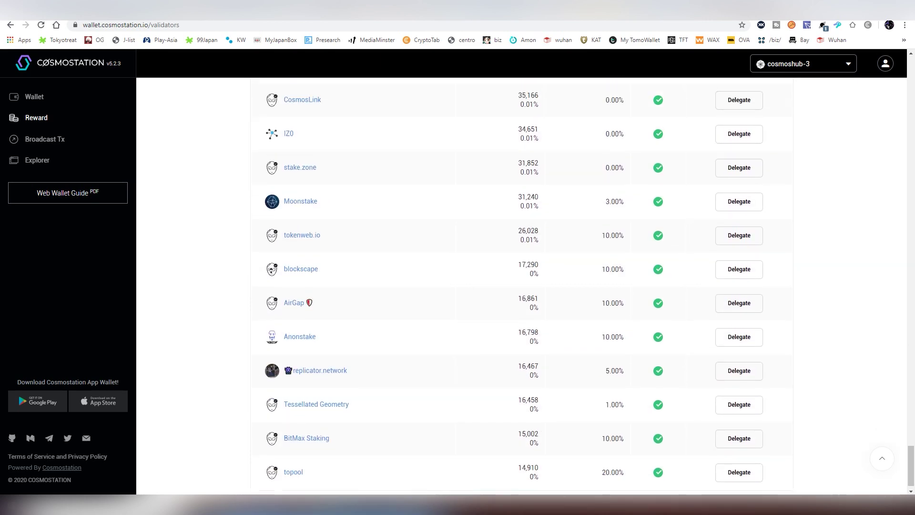
{"action": "scroll", "coordinate": [234, 337], "scroll_direction": "up", "scroll_amount": 10}
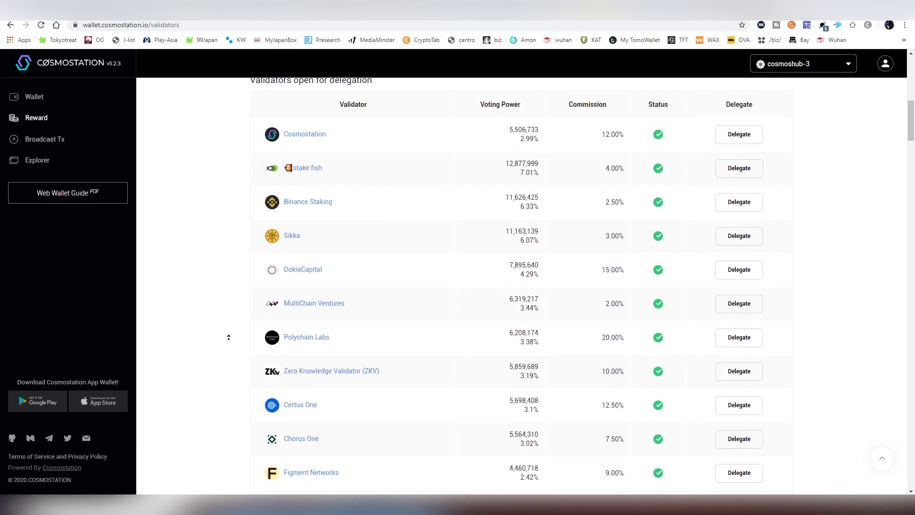
Switch back to Atomic Wallet, stake 0.003 ATOM with the Stakin validator, confirm with the wallet password, and return to the Cosmos staking overview.
{"action": "left_click", "coordinate": [387, 505]}
{"action": "scroll", "coordinate": [382, 324], "scroll_direction": "up", "scroll_amount": 3}
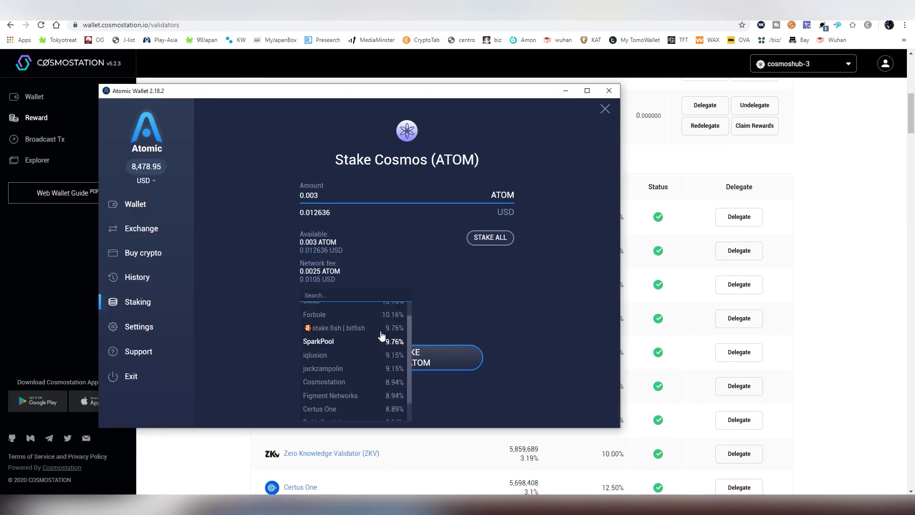
{"action": "scroll", "coordinate": [381, 400], "scroll_direction": "down", "scroll_amount": 3}
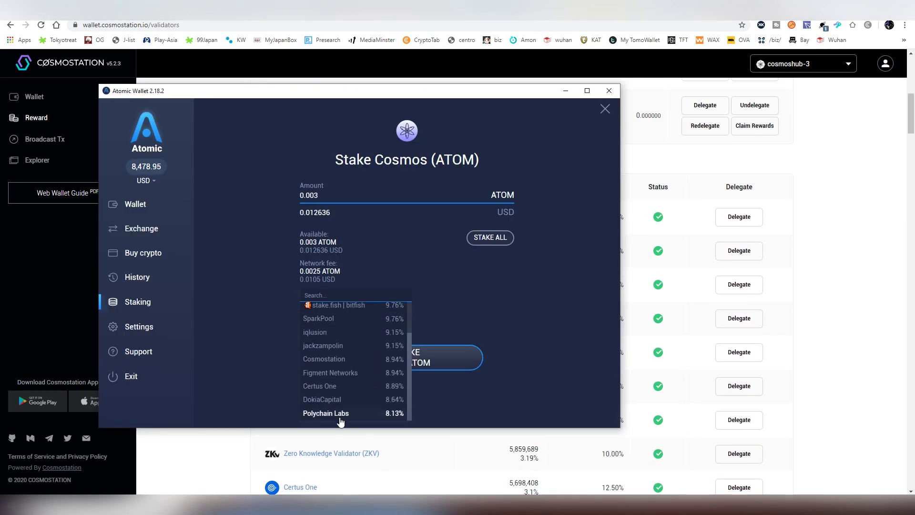
{"action": "scroll", "coordinate": [347, 347], "scroll_direction": "up", "scroll_amount": 3}
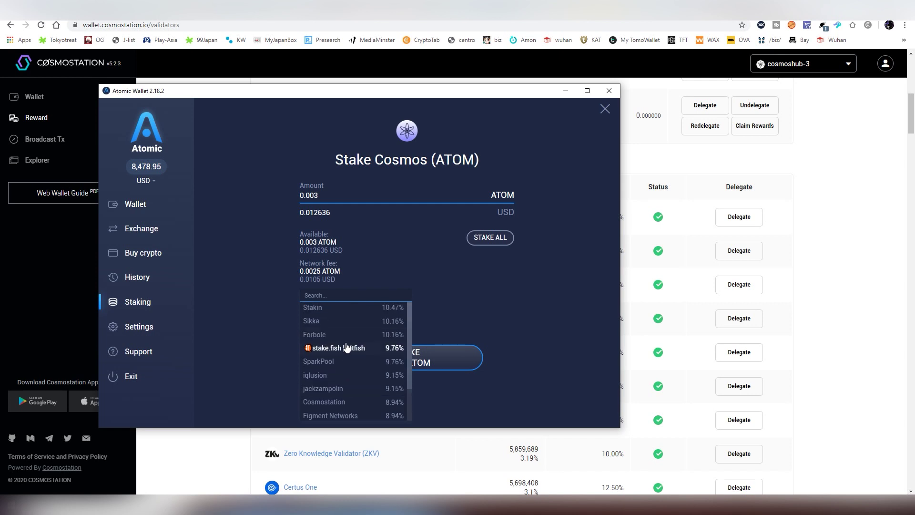
{"action": "left_click", "coordinate": [343, 310]}
{"action": "left_click", "coordinate": [411, 368]}
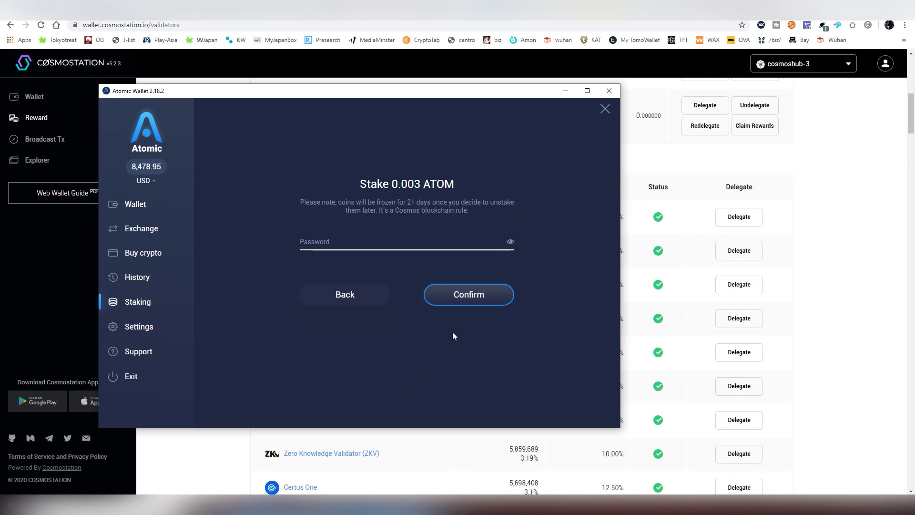
{"action": "type", "text": "••••••"}
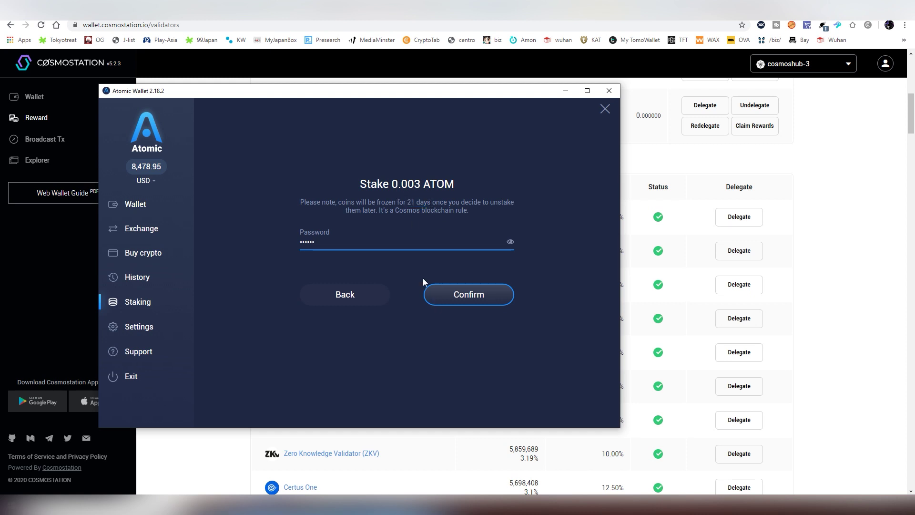
{"action": "left_click", "coordinate": [456, 302]}
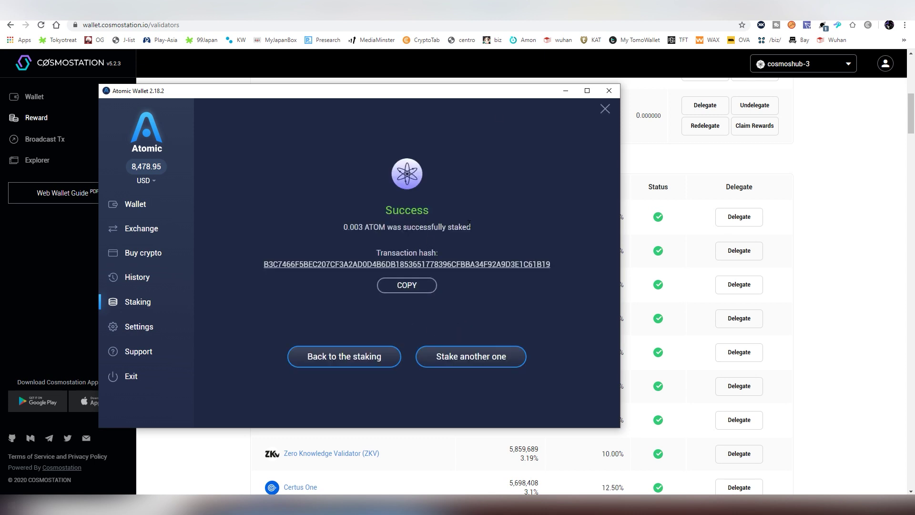
{"action": "left_click", "coordinate": [604, 109]}
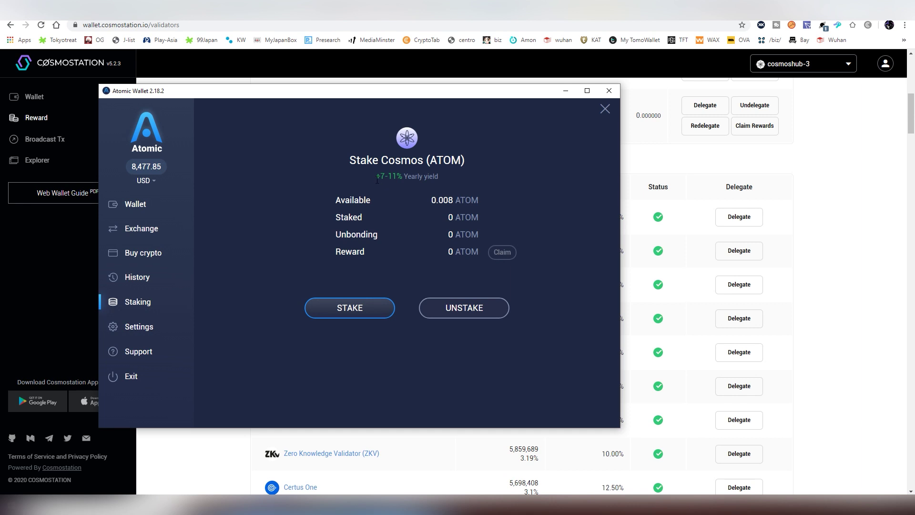
Return to Cosmostation and compare the Cosmostation validator's commission with the entries under My Validators.
{"action": "left_click", "coordinate": [647, 176]}
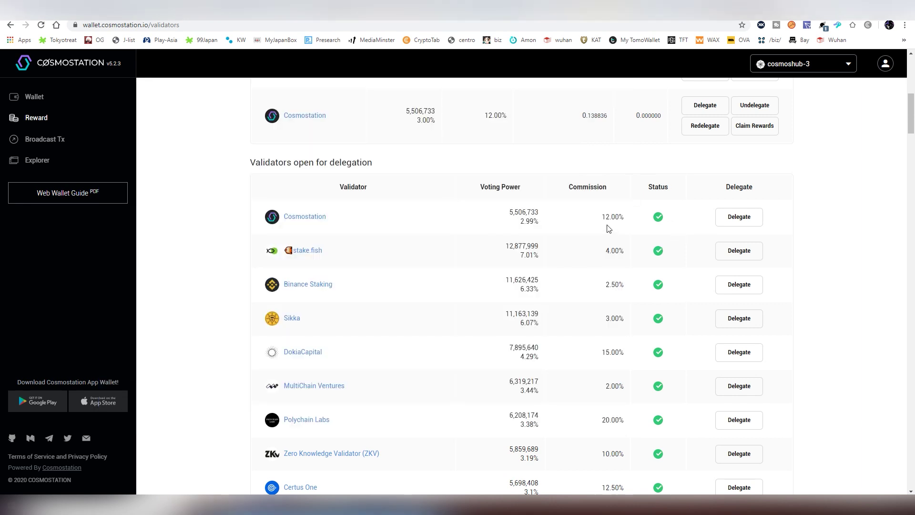
{"action": "left_click_drag", "start_coordinate": [602, 218], "coordinate": [624, 218]}
{"action": "left_click", "coordinate": [623, 218]}
{"action": "scroll", "coordinate": [585, 244], "scroll_direction": "up", "scroll_amount": 1}
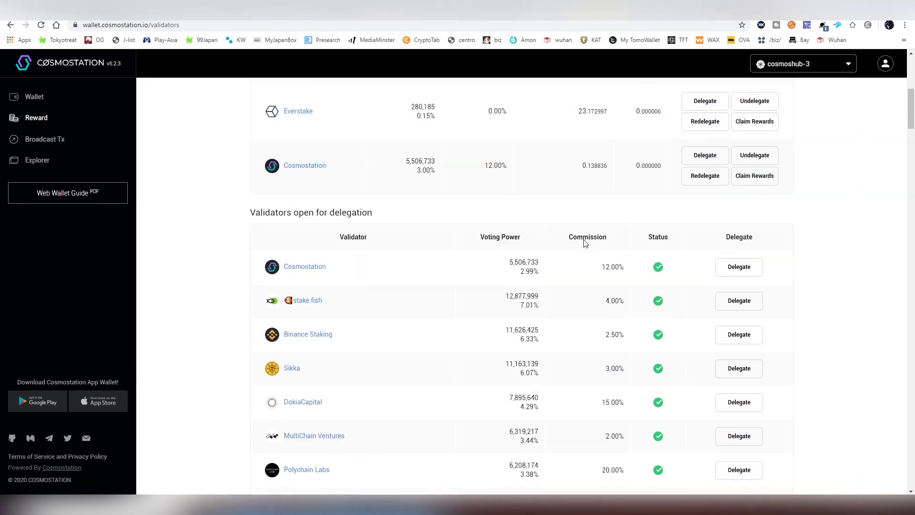
{"action": "scroll", "coordinate": [586, 244], "scroll_direction": "up", "scroll_amount": 2}
{"action": "scroll", "coordinate": [524, 312], "scroll_direction": "up", "scroll_amount": 4}
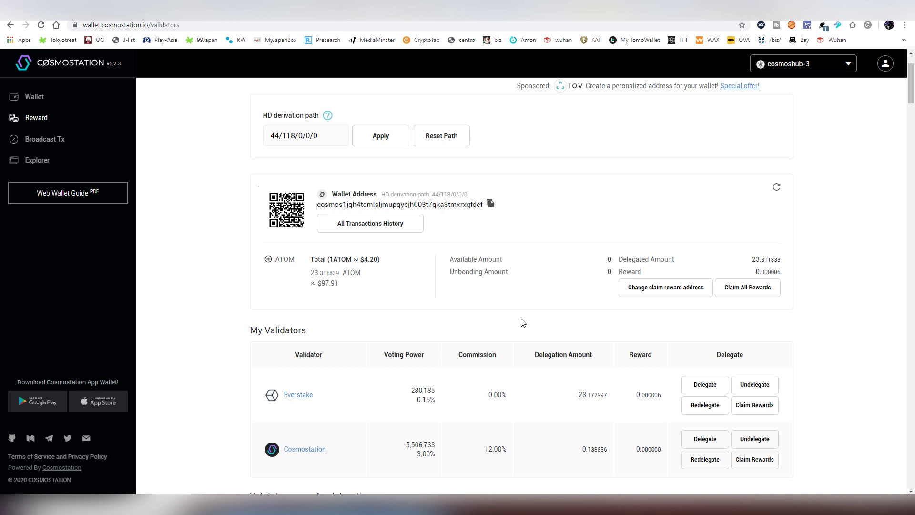
Examine the voting power and commission of the validators open for delegation, ending back at the wallet overview.
{"action": "scroll", "coordinate": [522, 323], "scroll_direction": "down", "scroll_amount": 10}
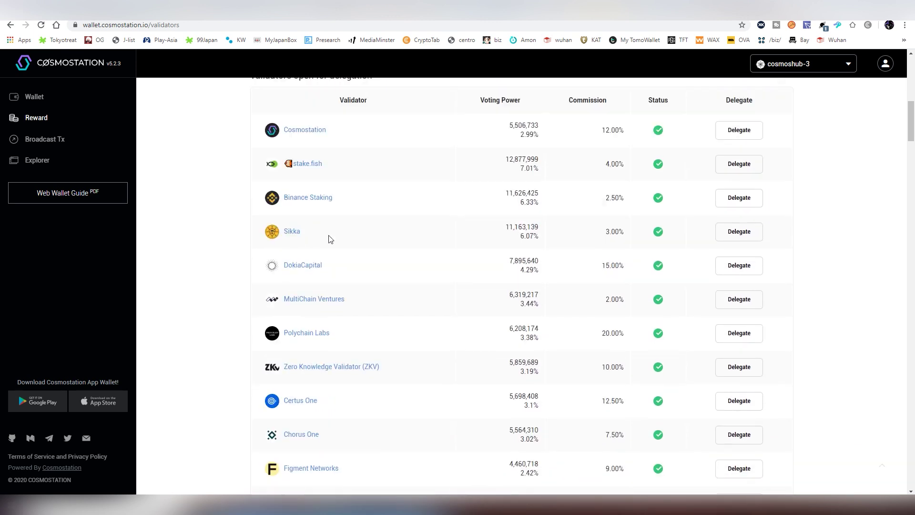
{"action": "scroll", "coordinate": [416, 325], "scroll_direction": "down", "scroll_amount": 6}
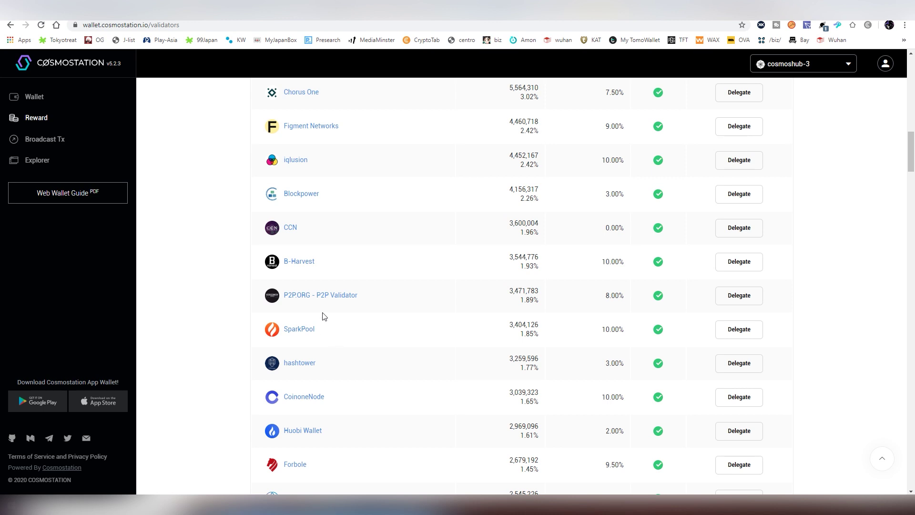
{"action": "scroll", "coordinate": [383, 305], "scroll_direction": "down", "scroll_amount": 2}
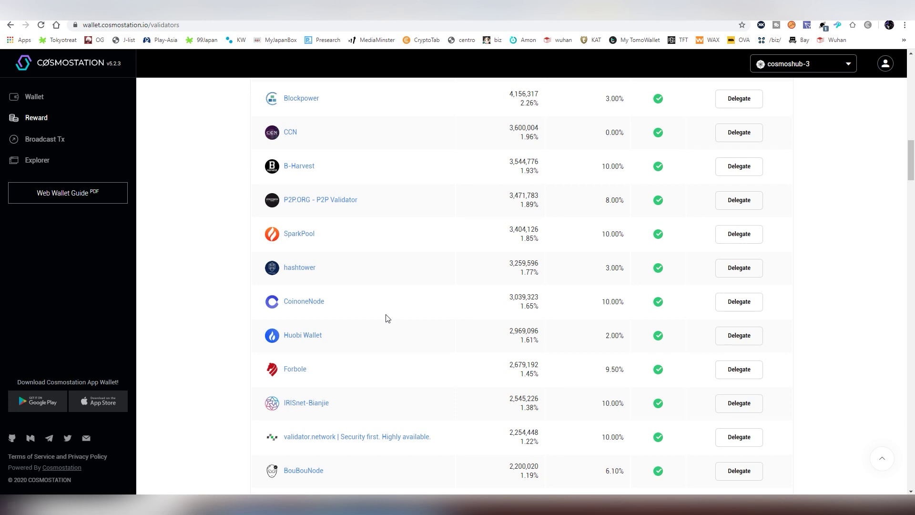
{"action": "scroll", "coordinate": [387, 319], "scroll_direction": "down", "scroll_amount": 4}
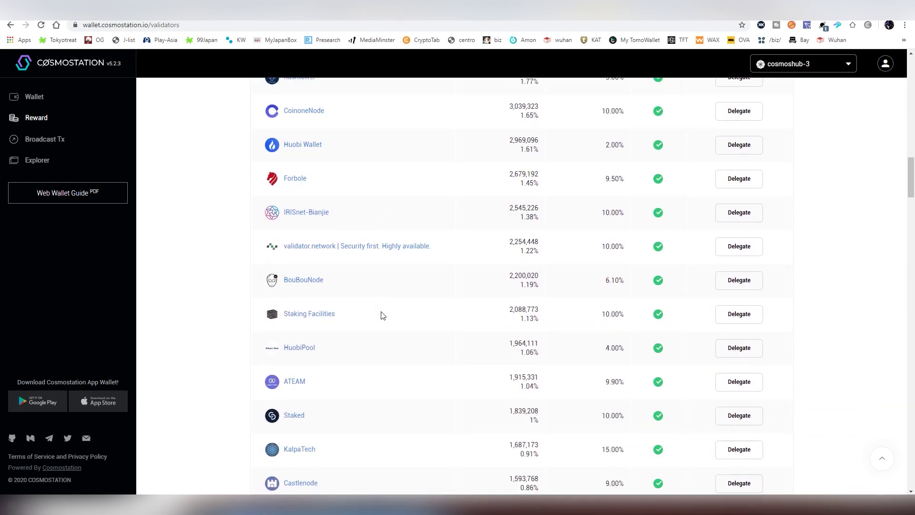
{"action": "scroll", "coordinate": [383, 316], "scroll_direction": "down", "scroll_amount": 2}
{"action": "scroll", "coordinate": [383, 315], "scroll_direction": "down", "scroll_amount": 1}
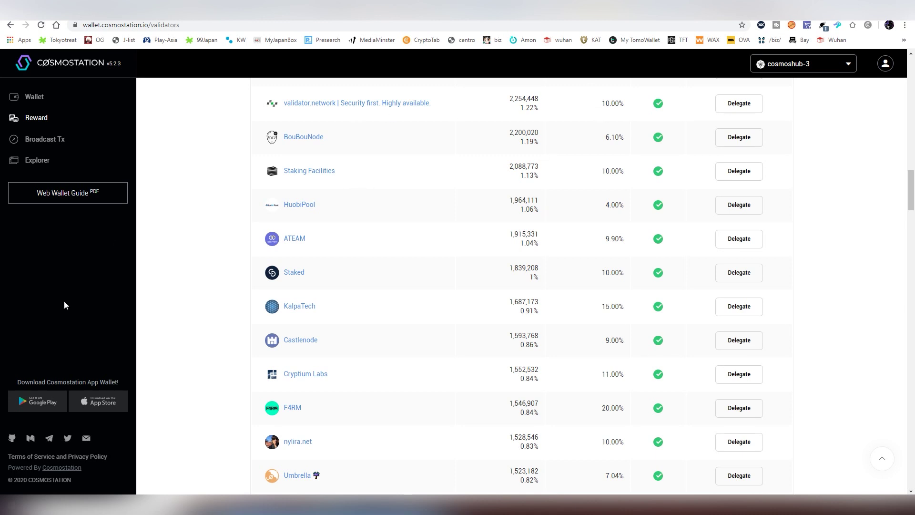
{"action": "scroll", "coordinate": [155, 322], "scroll_direction": "up", "scroll_amount": 6}
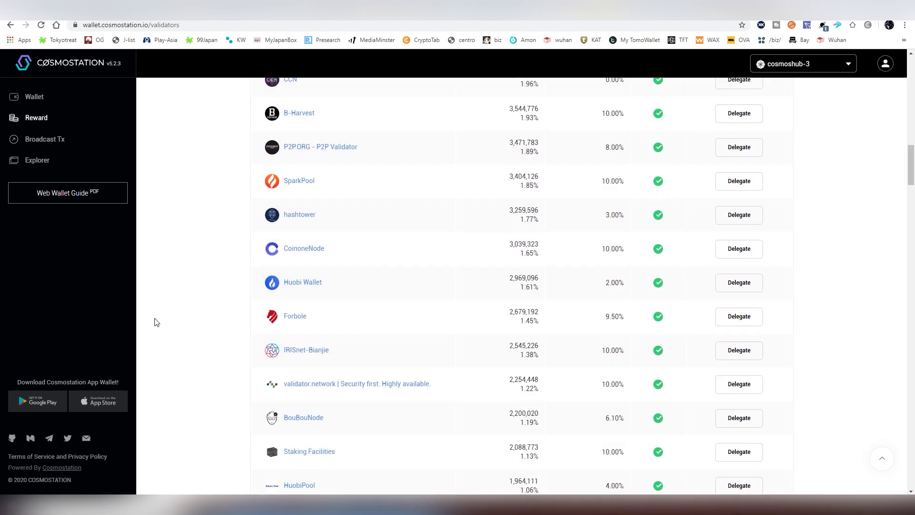
{"action": "scroll", "coordinate": [157, 322], "scroll_direction": "up", "scroll_amount": 20}
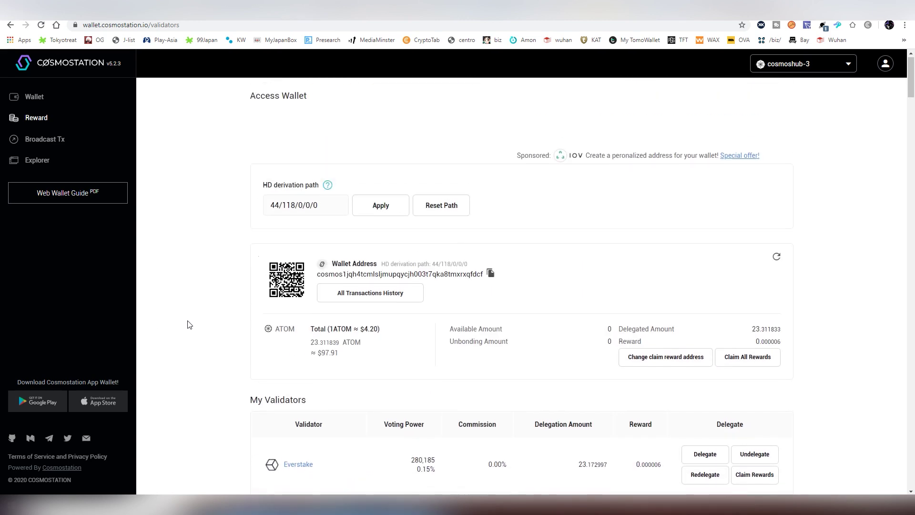